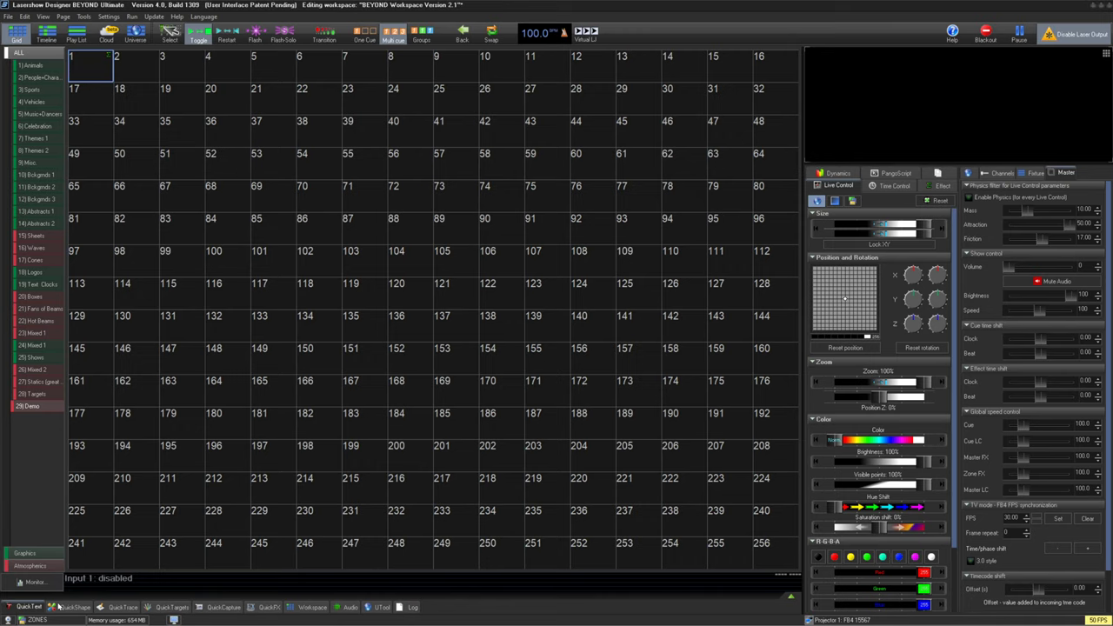
Undock the QuickFX tool into a floating window, dock it back, and return to QuickText
click(31, 608)
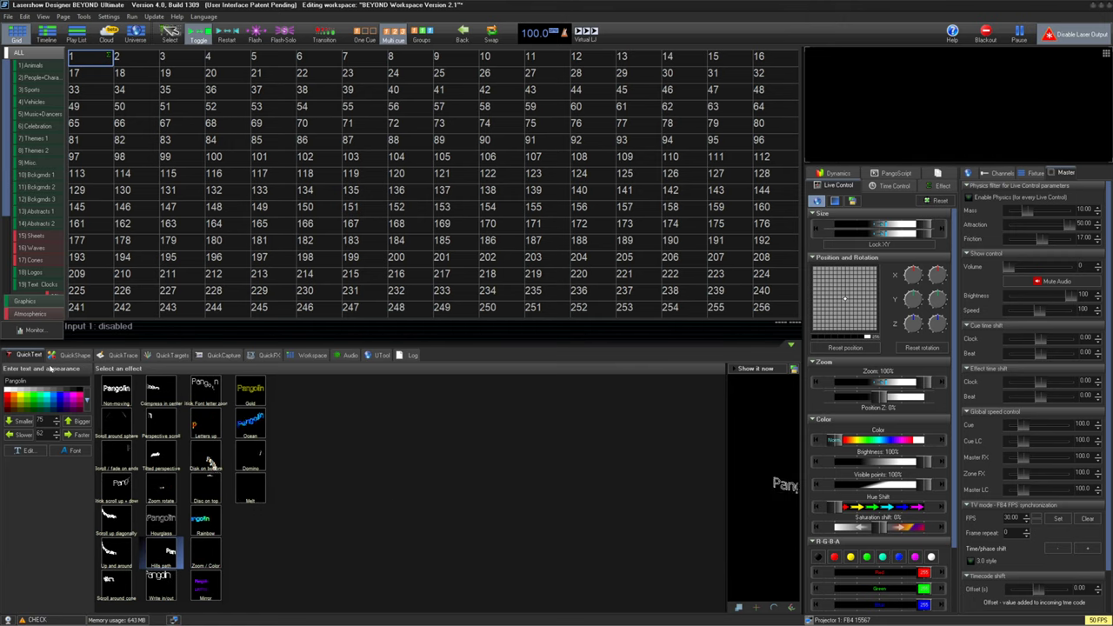
click(270, 355)
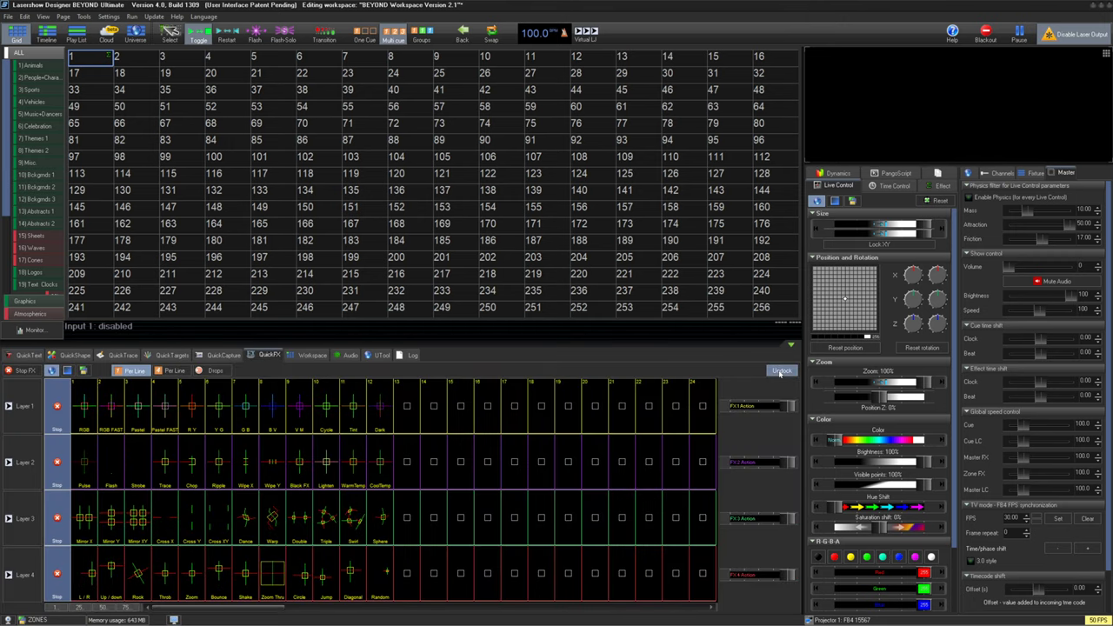
drag(742, 374, 870, 212)
click(901, 225)
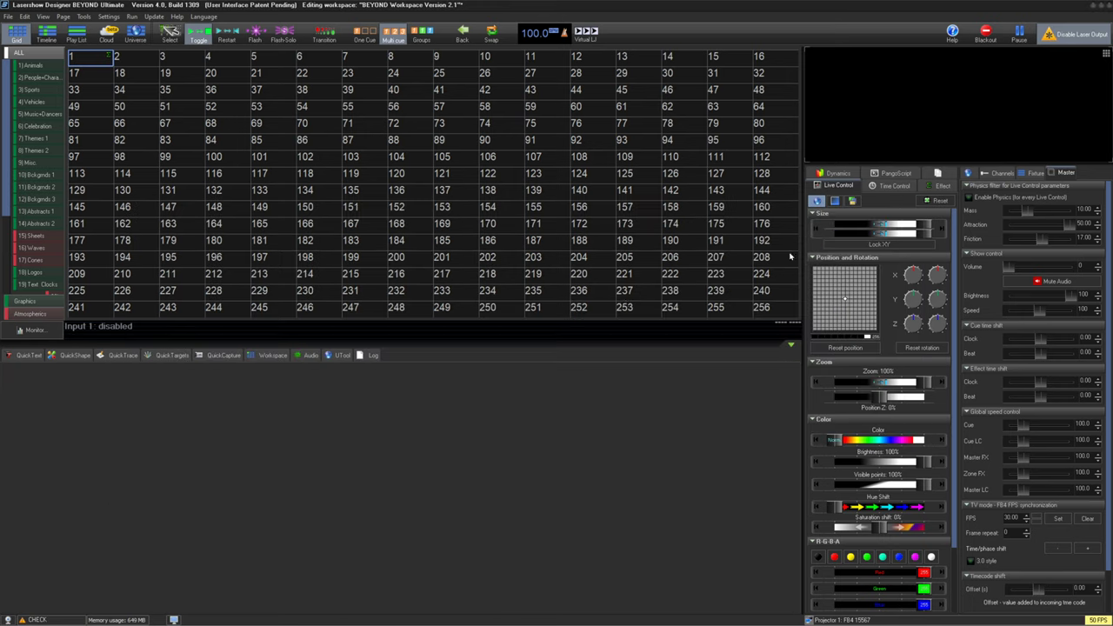
click(14, 357)
click(26, 355)
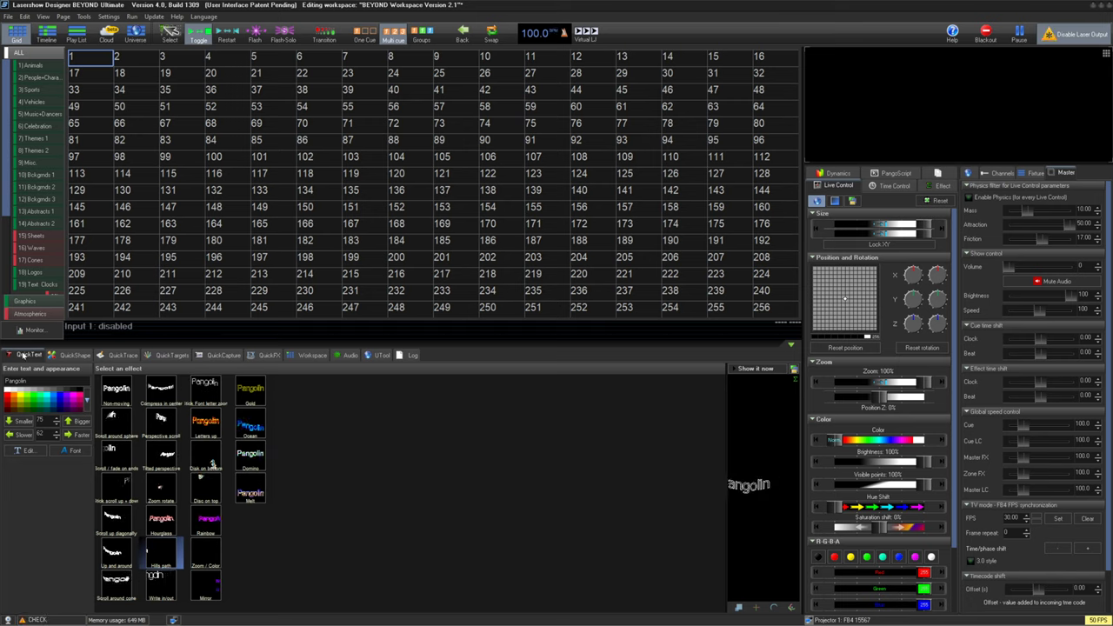
Open the interface settings that control which QuickTools are visible, review the list, and accept it
right_click(26, 355)
click(61, 359)
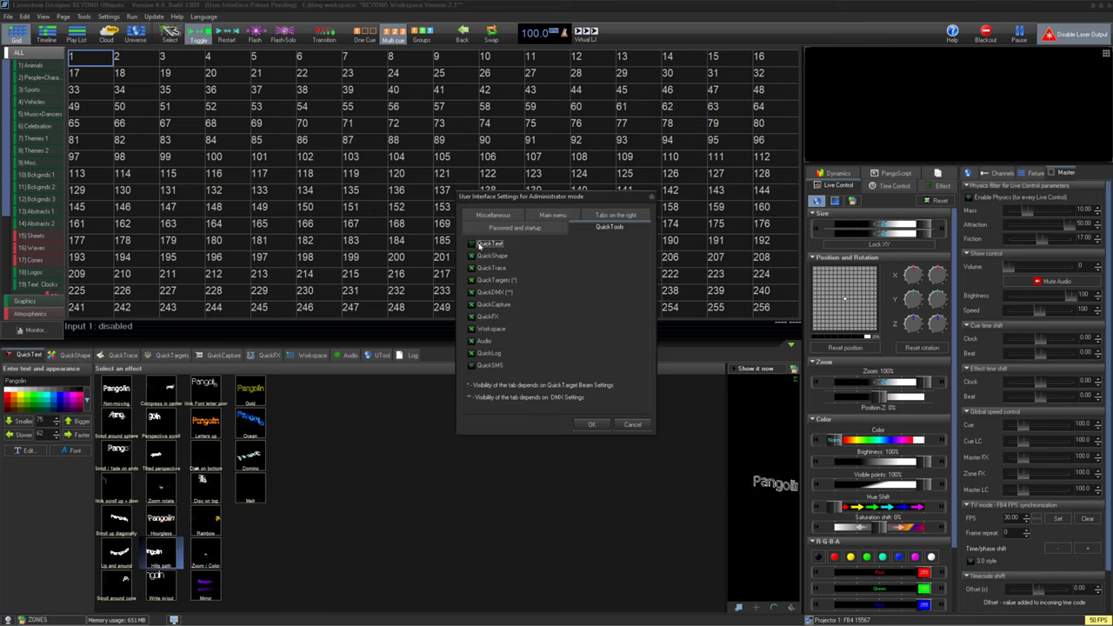
click(590, 425)
View the Effect List among the timeline's QuickTools and return to the cue grid
click(46, 35)
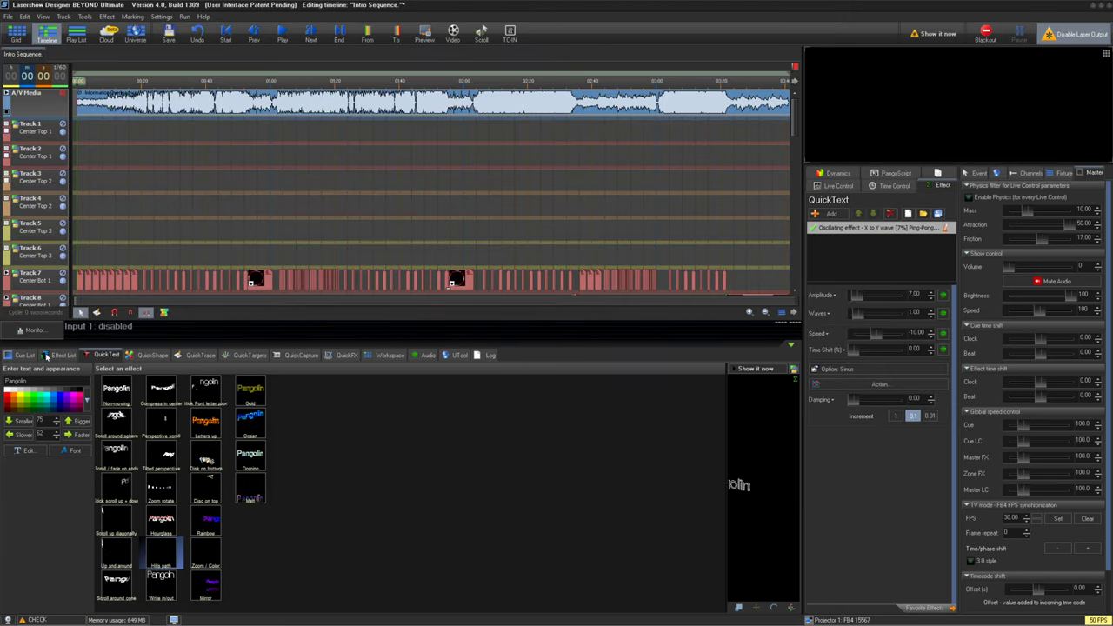
click(45, 356)
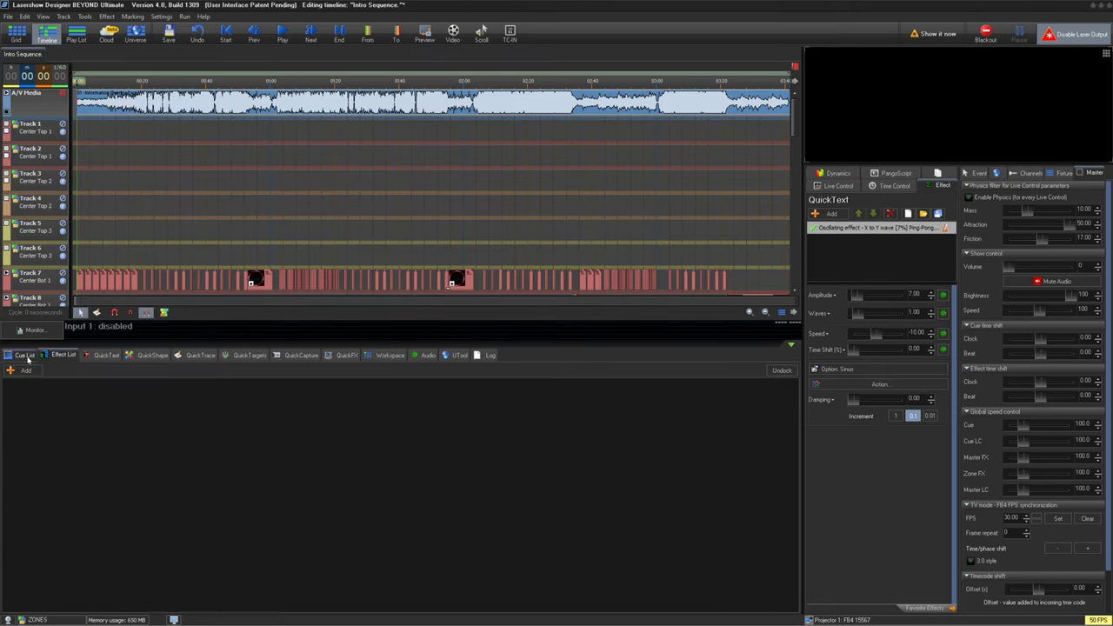
click(16, 39)
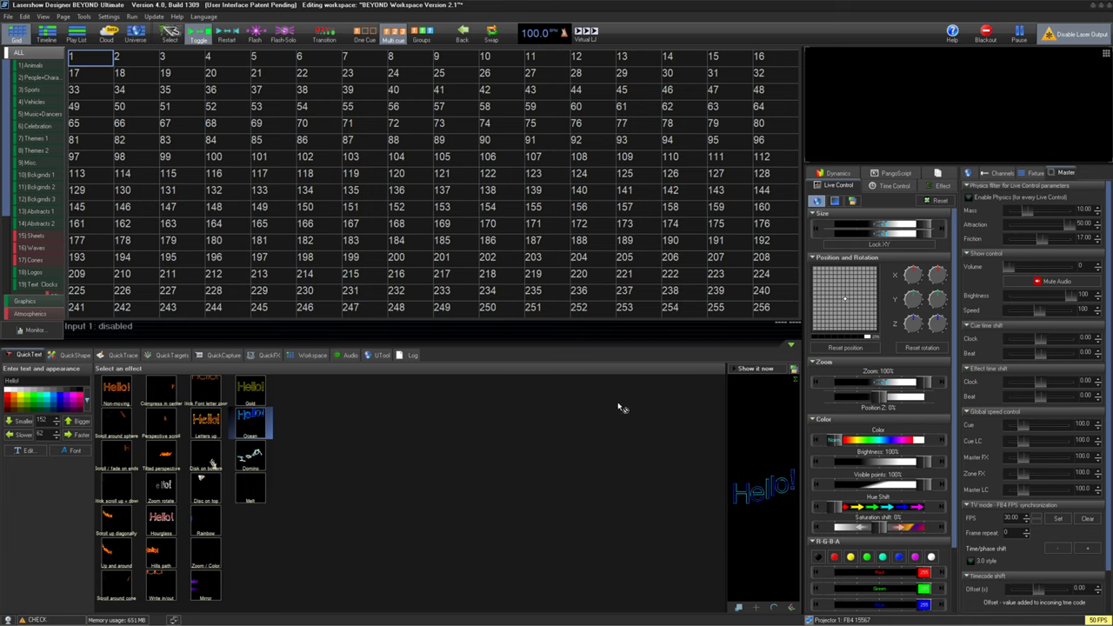
Place the "Hello!" QuickText with the Ocean effect in cue cell 1 and reopen QuickText
drag(71, 55, 73, 58)
click(29, 355)
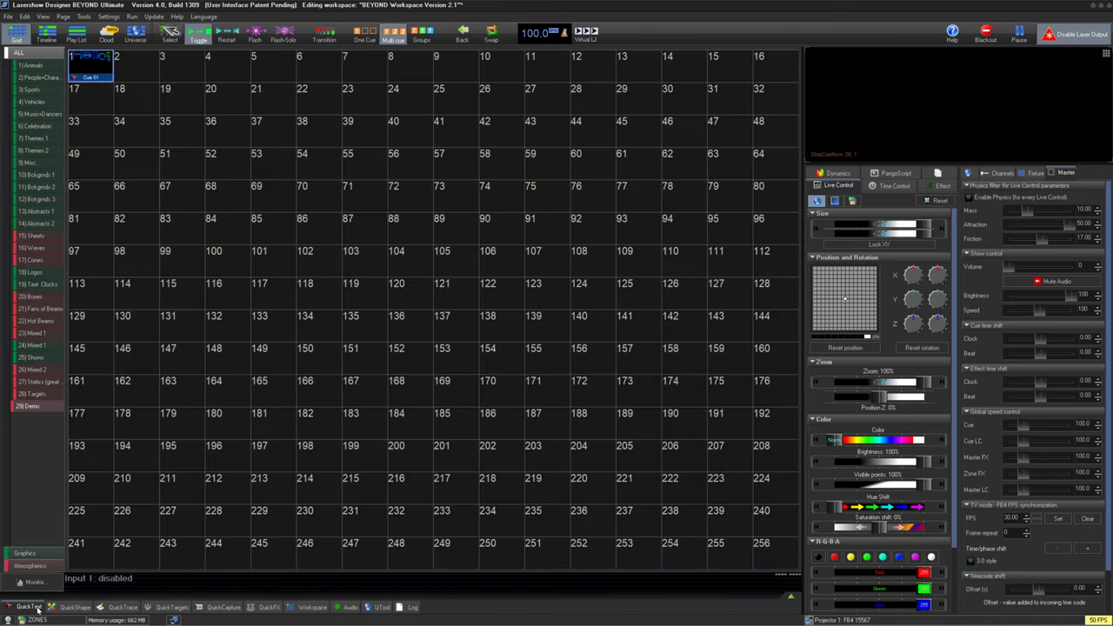
click(32, 607)
Confirm Scanner 1 Main as the QuickText destination and show the text live
click(793, 369)
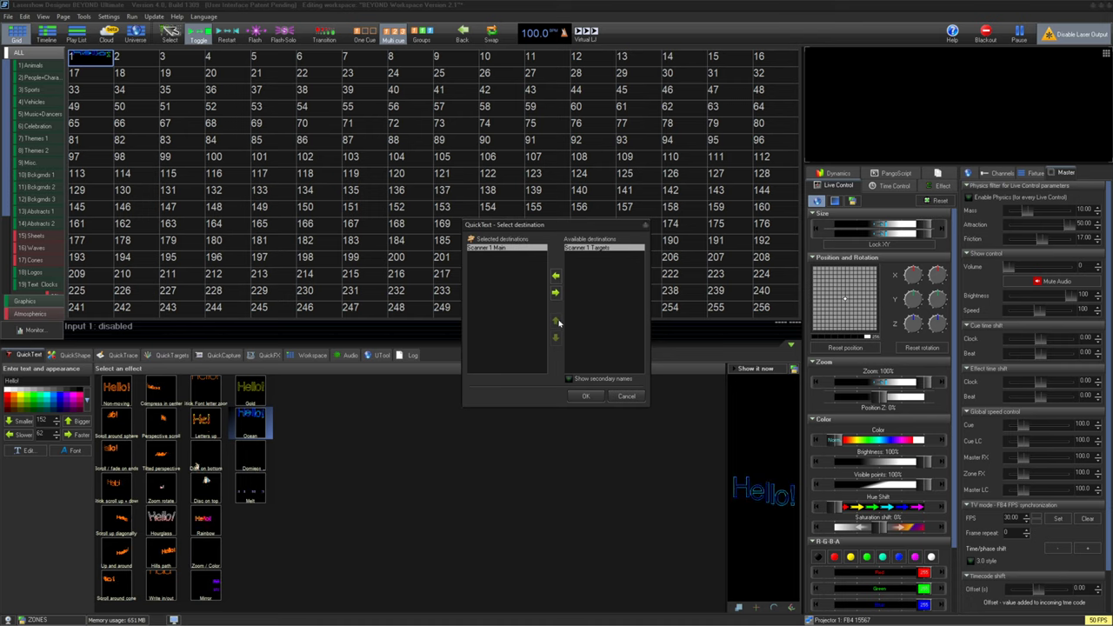
click(584, 395)
click(751, 370)
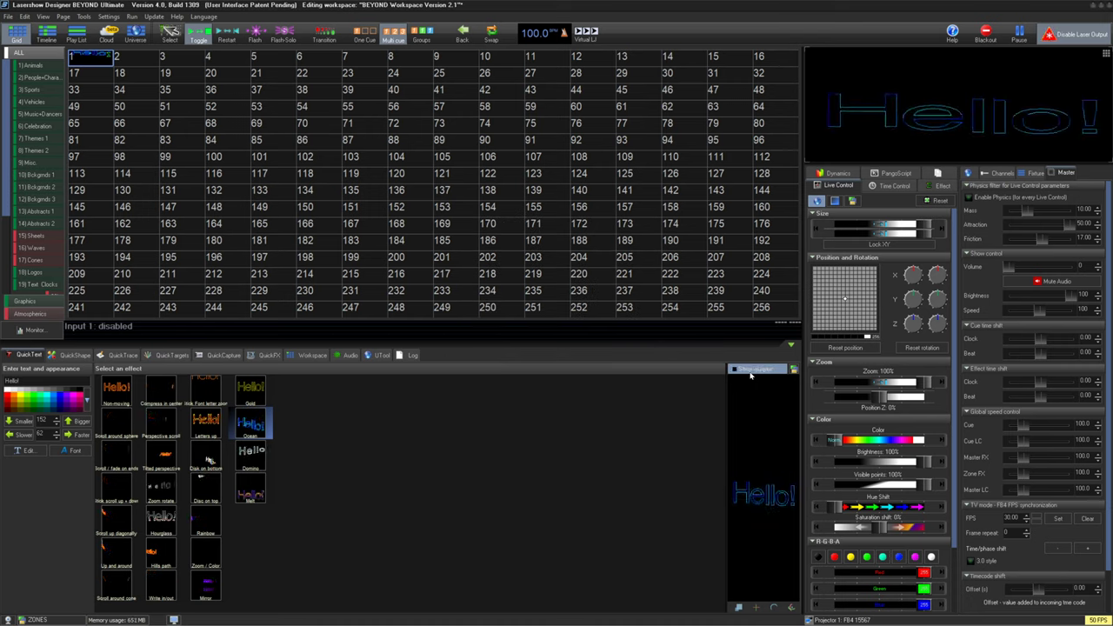
Create a yellow horizontal-line QuickShape with the 4 Vertical Waves effect and place it in cue cell 2
click(73, 355)
click(50, 381)
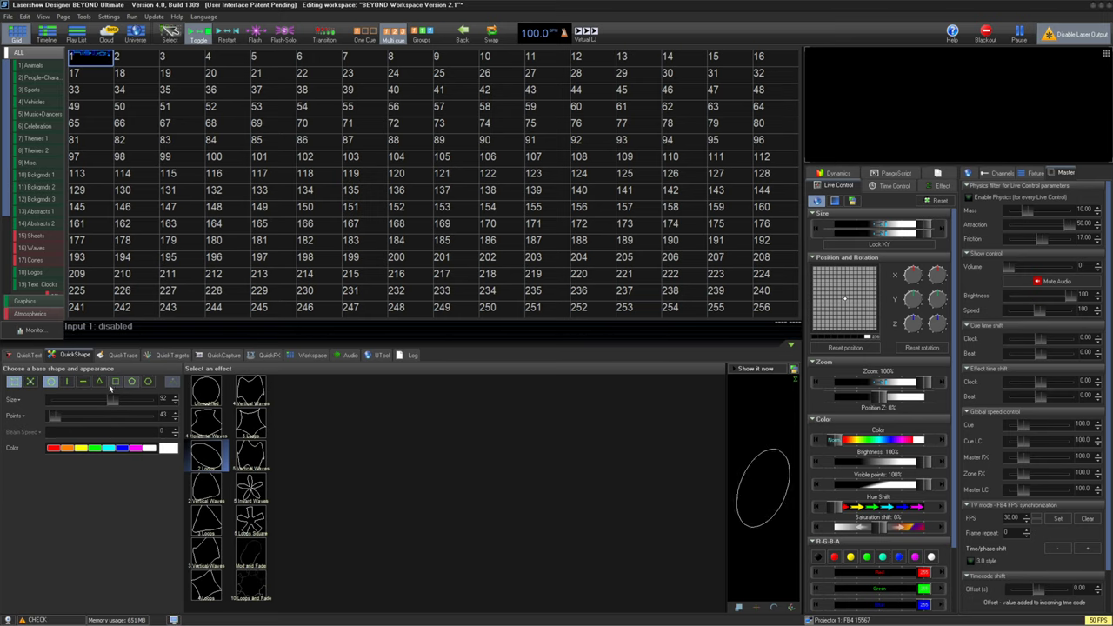
click(83, 383)
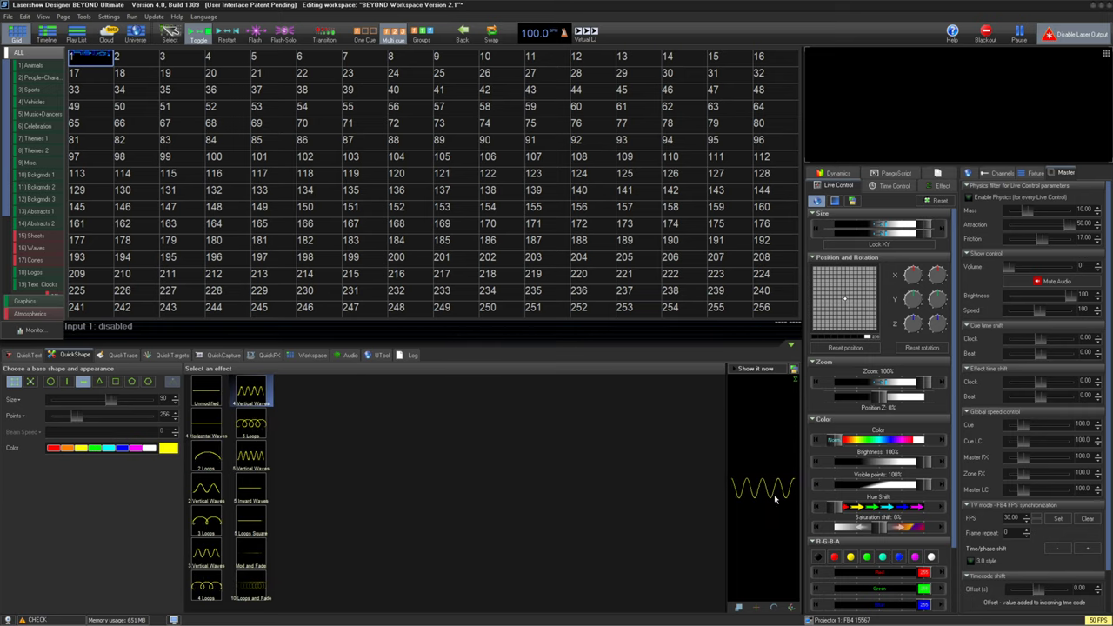
drag(779, 493, 746, 474)
click(139, 61)
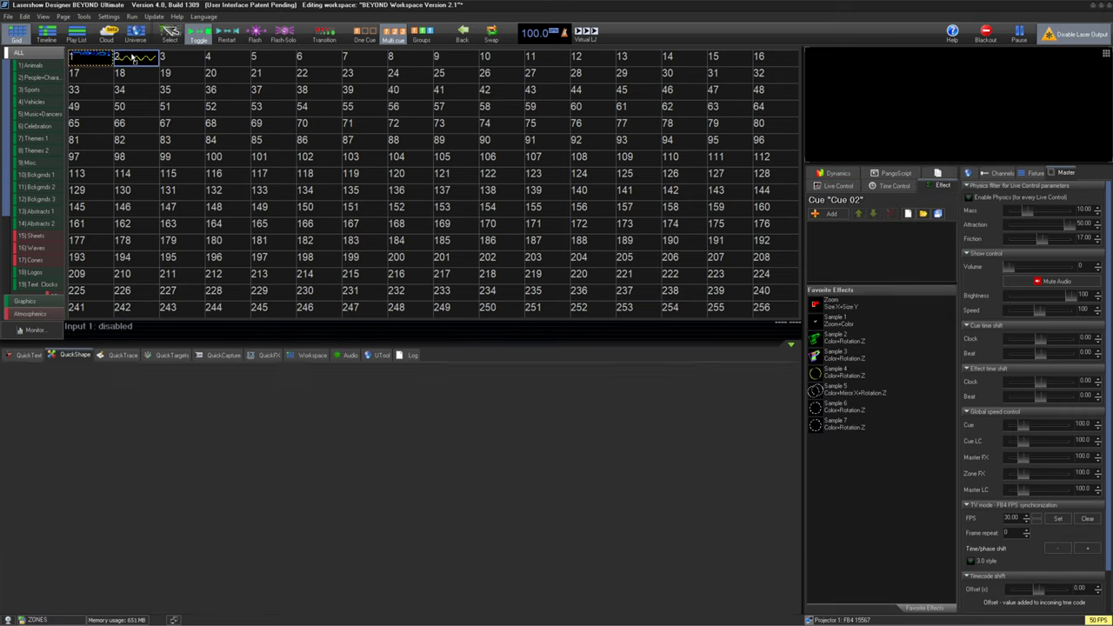
click(75, 607)
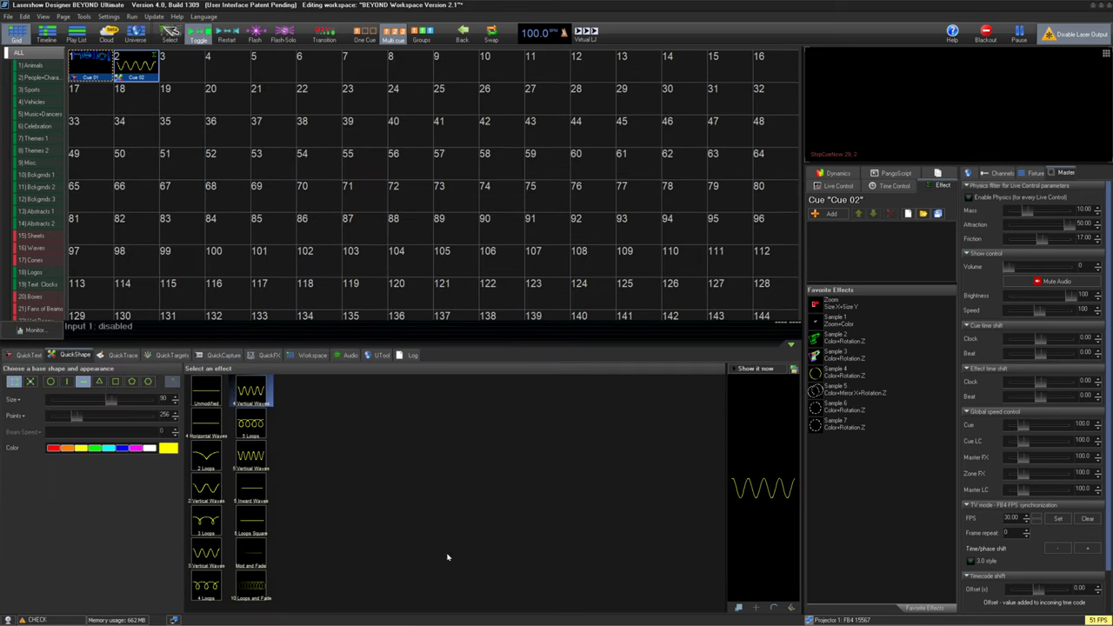
Confirm Scanner 1 Main as the QuickShape destination and show the wave shape live
click(794, 370)
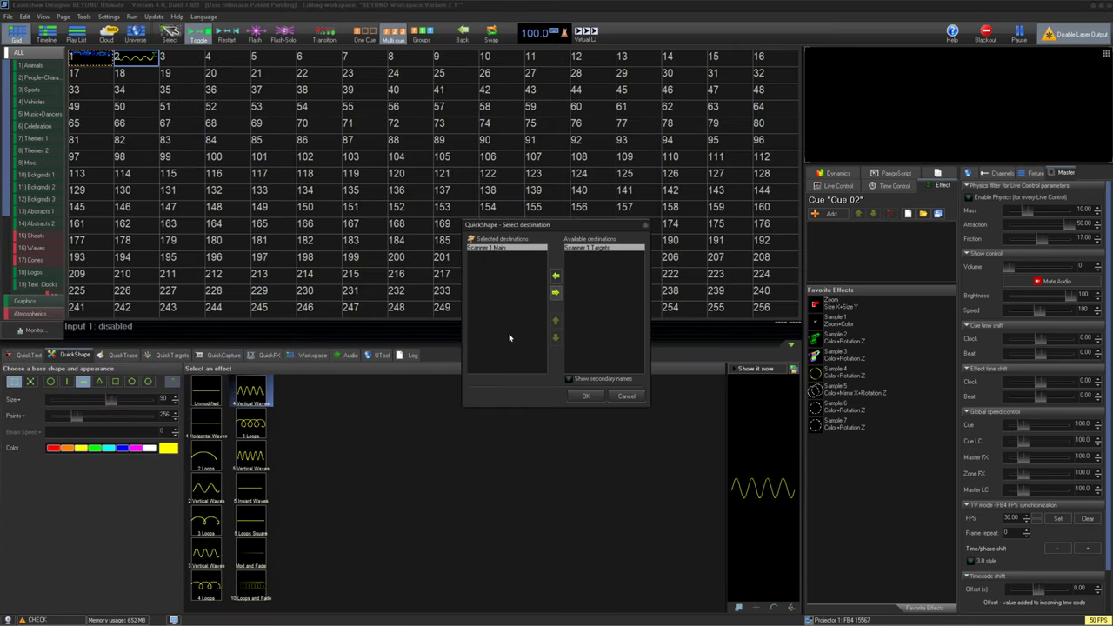
click(583, 396)
click(755, 370)
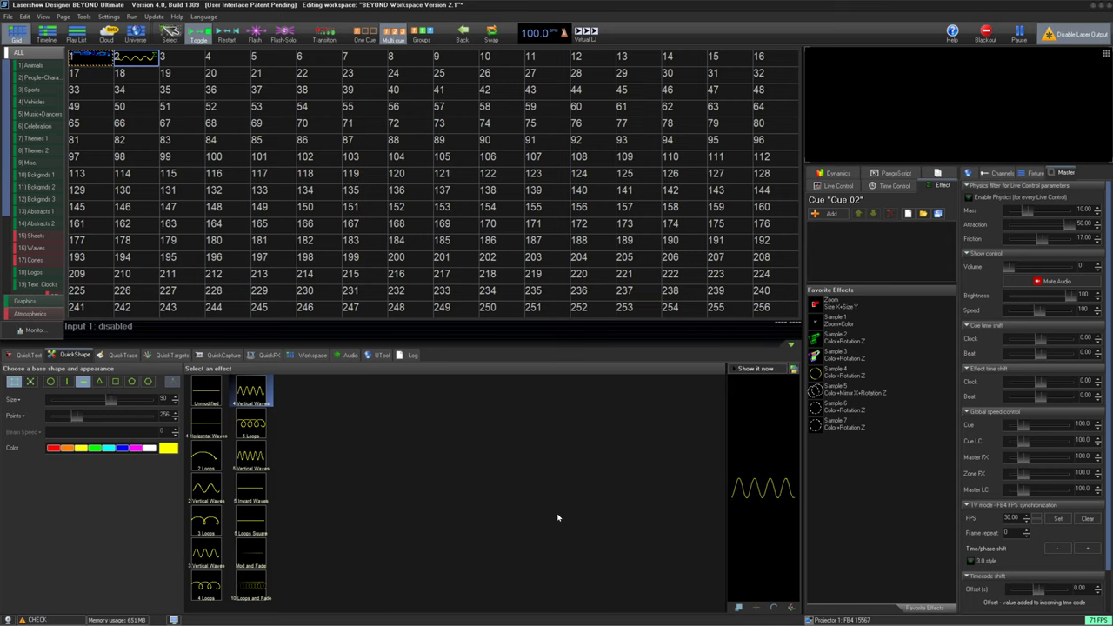
Browse the Bitmaps folder for an image to trace with QuickTrace
click(120, 355)
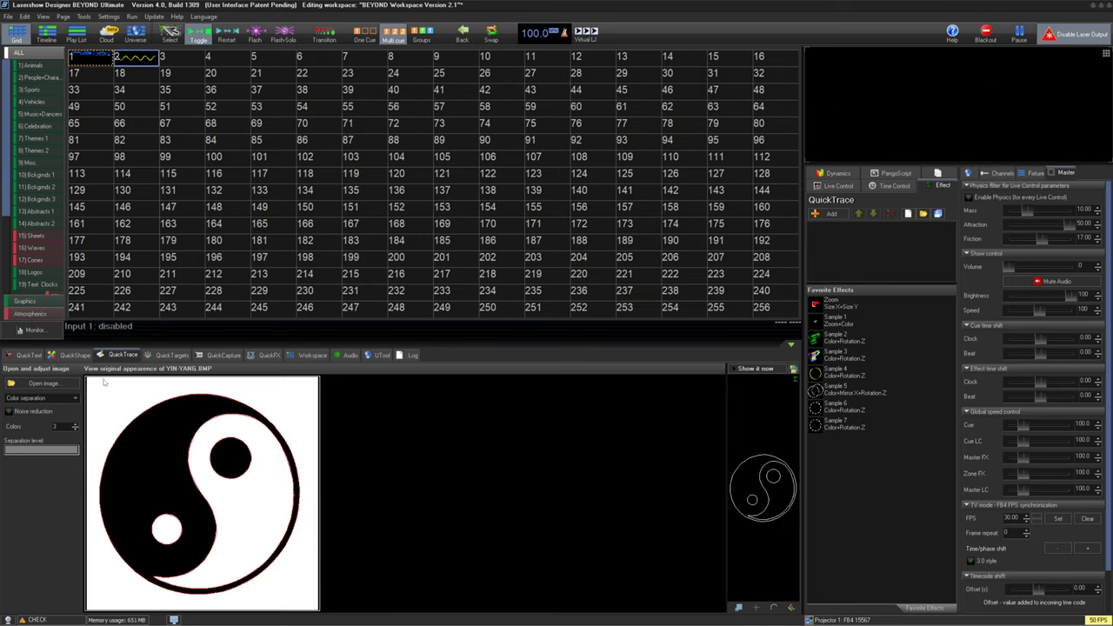
click(45, 383)
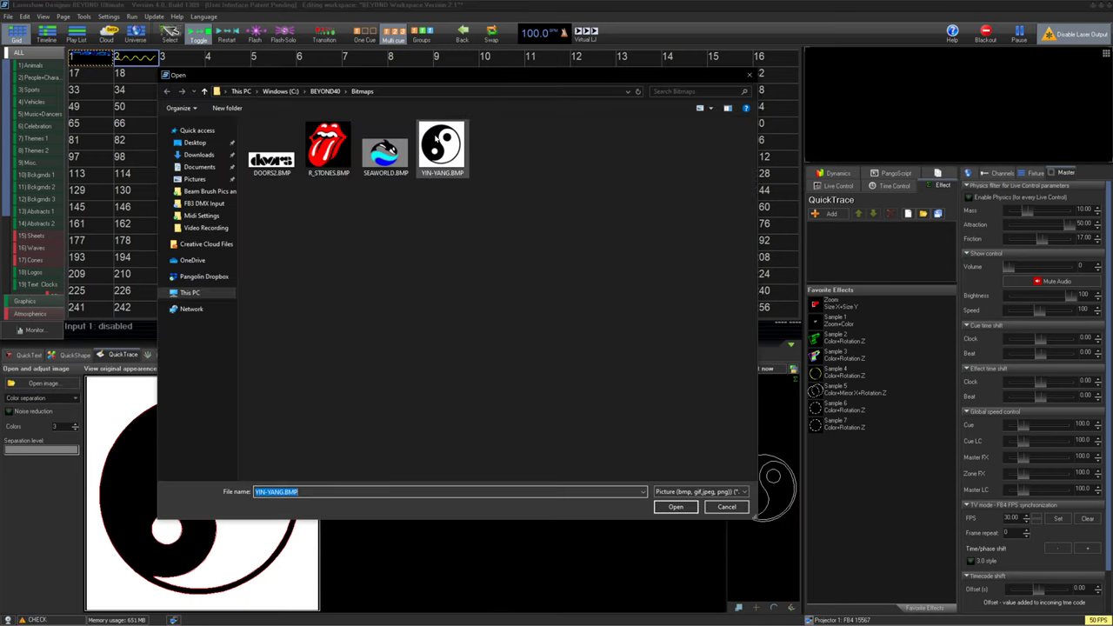
double_click(400, 177)
Try the Highlight separation and Centerline trace modes, and return to Color separation
click(52, 397)
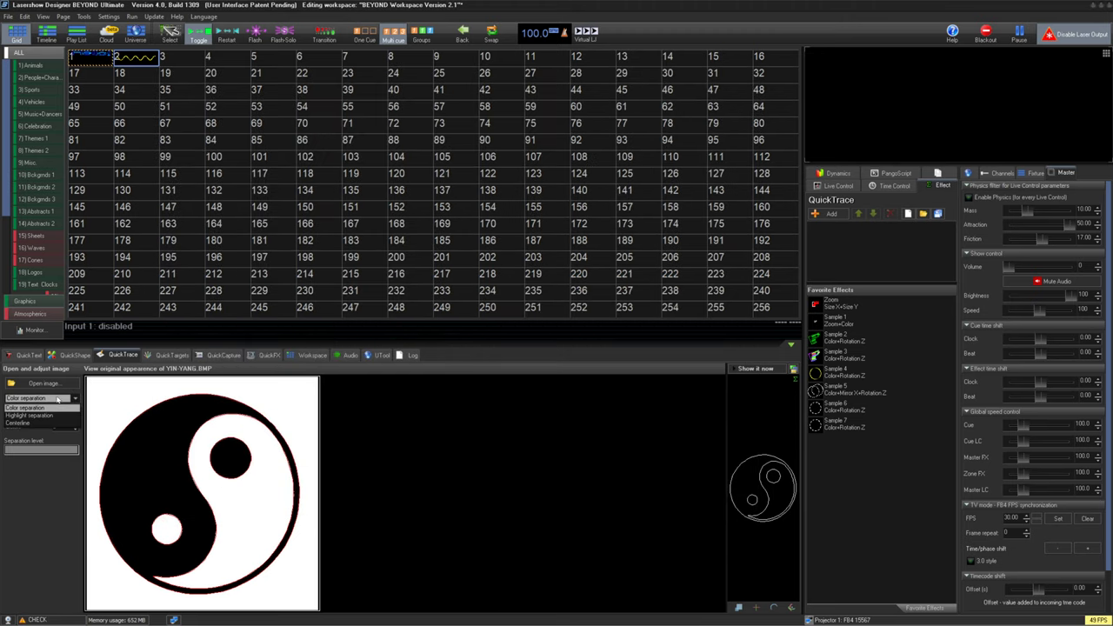
click(30, 415)
click(35, 397)
click(34, 425)
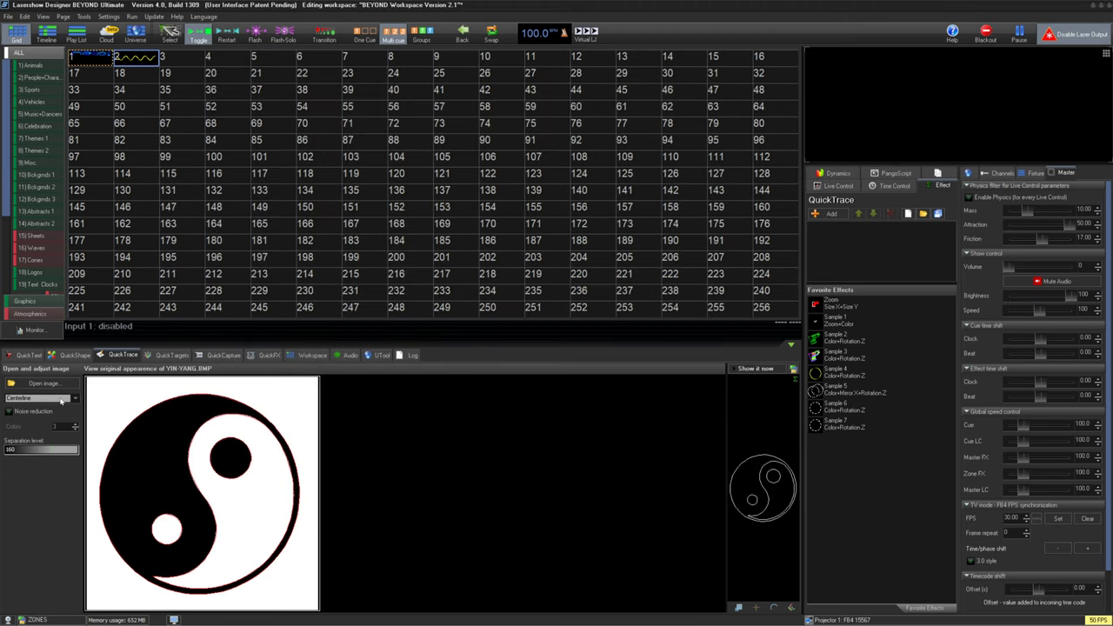
click(53, 399)
click(42, 408)
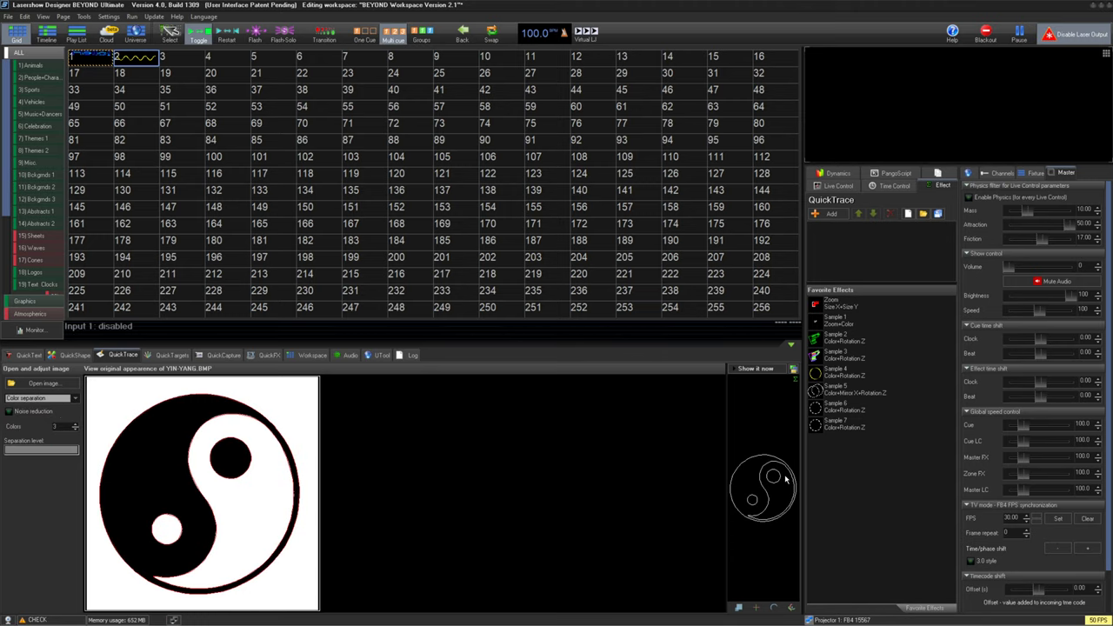
Place the traced YIN-YANG.BMP outline in cue cell 3 and confirm the QuickTrace output destination
drag(187, 58, 187, 59)
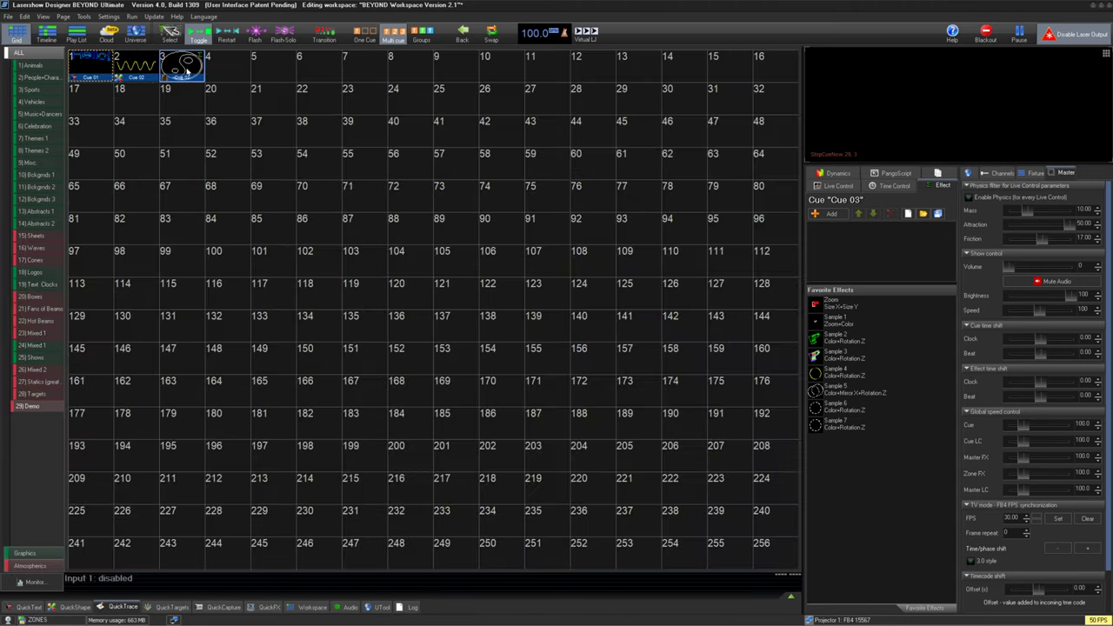
click(125, 608)
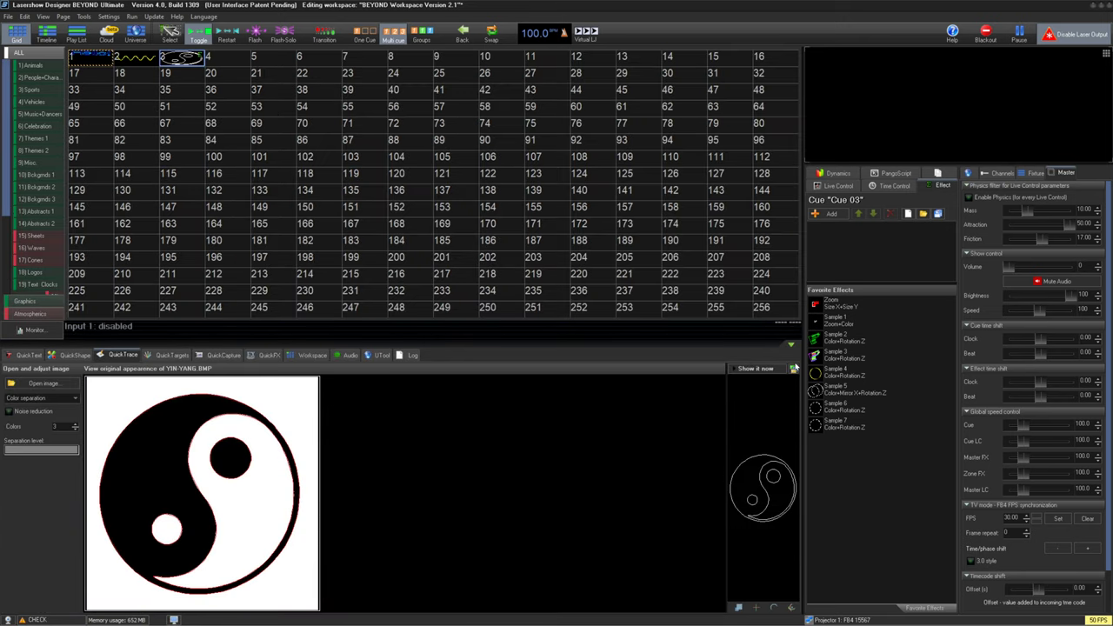
click(794, 370)
click(588, 397)
View the QuickTargets tool and locate the QuickTargets Beam Settings command without opening it
click(171, 355)
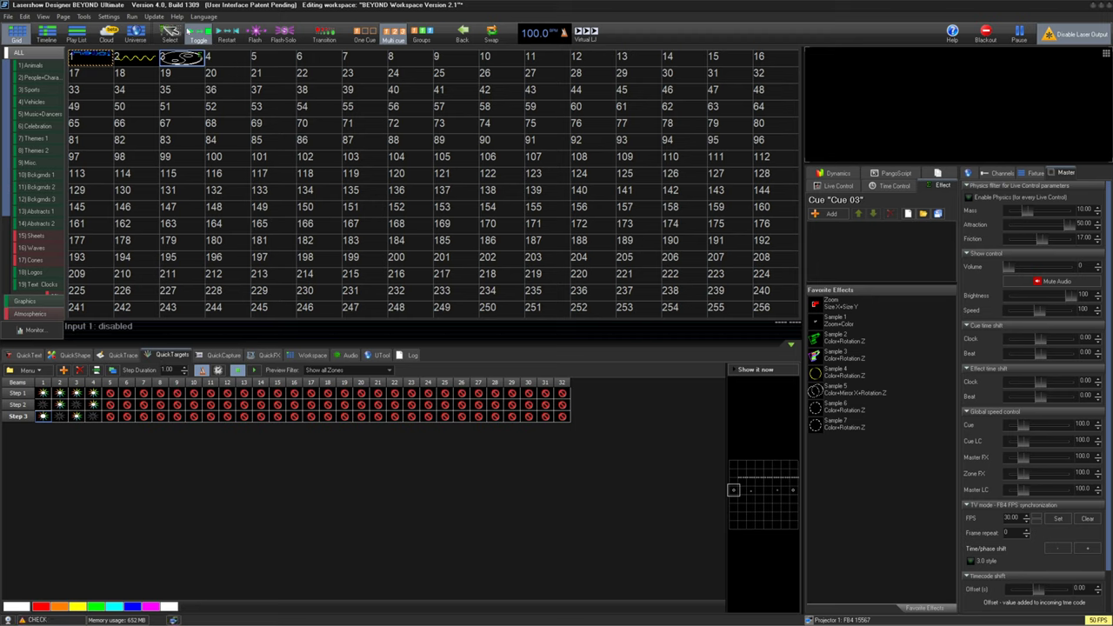
click(108, 17)
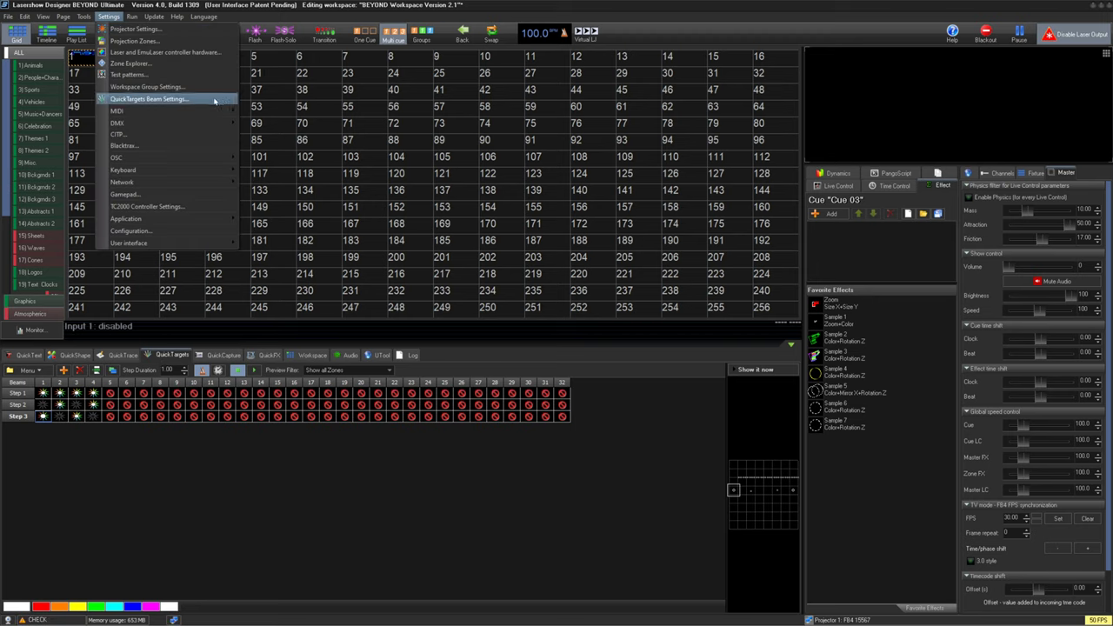
click(74, 432)
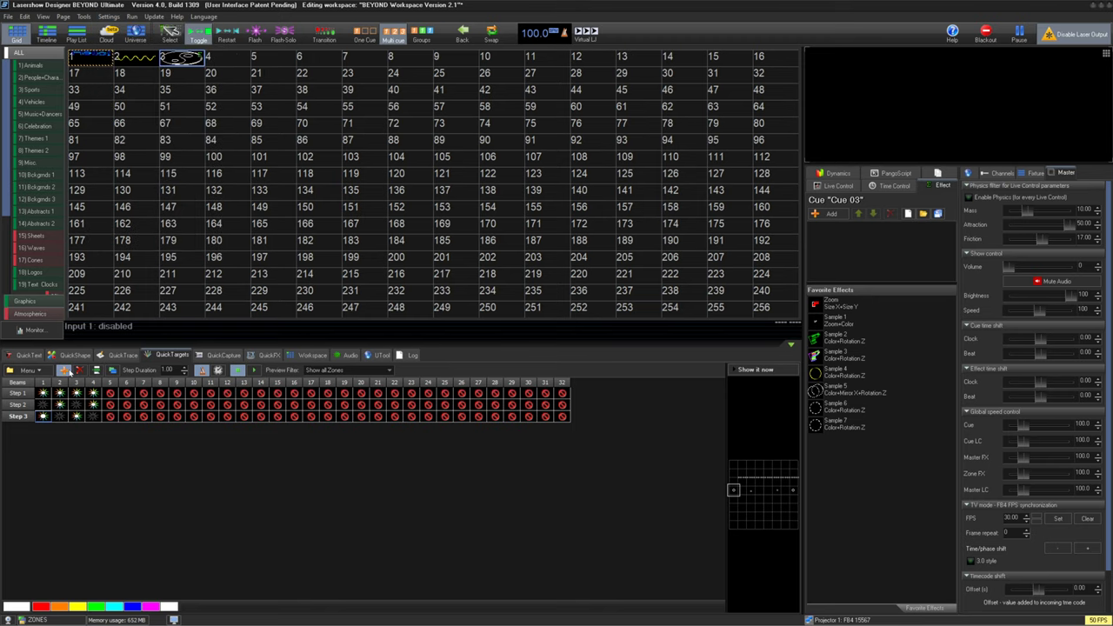
Add extra steps to the QuickTargets beam sequence and delete them again
double_click(64, 370)
click(79, 370)
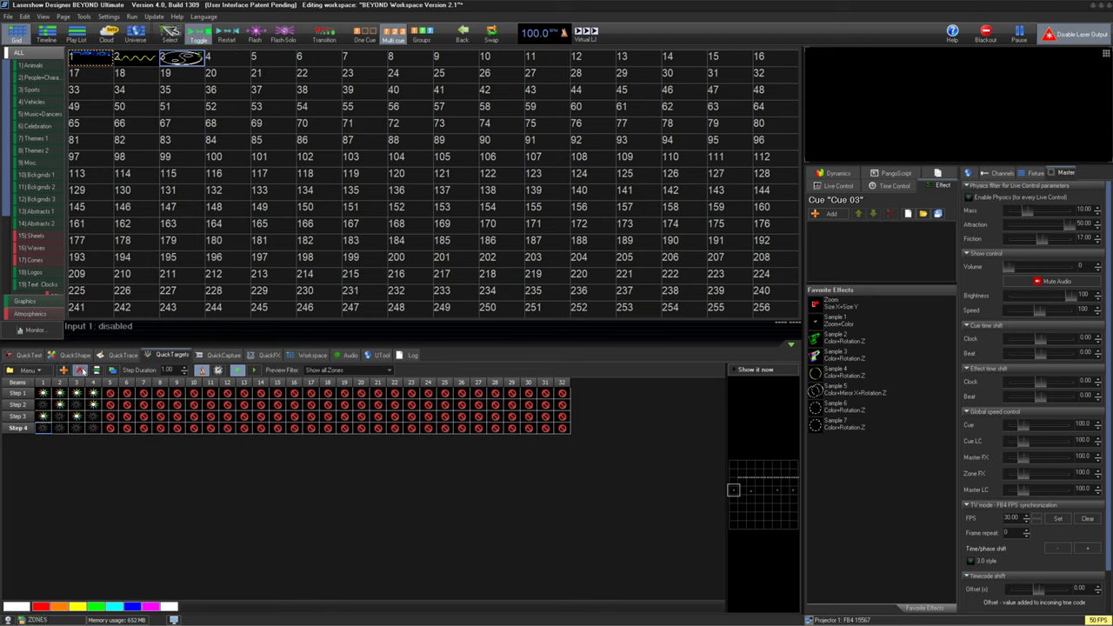
click(79, 370)
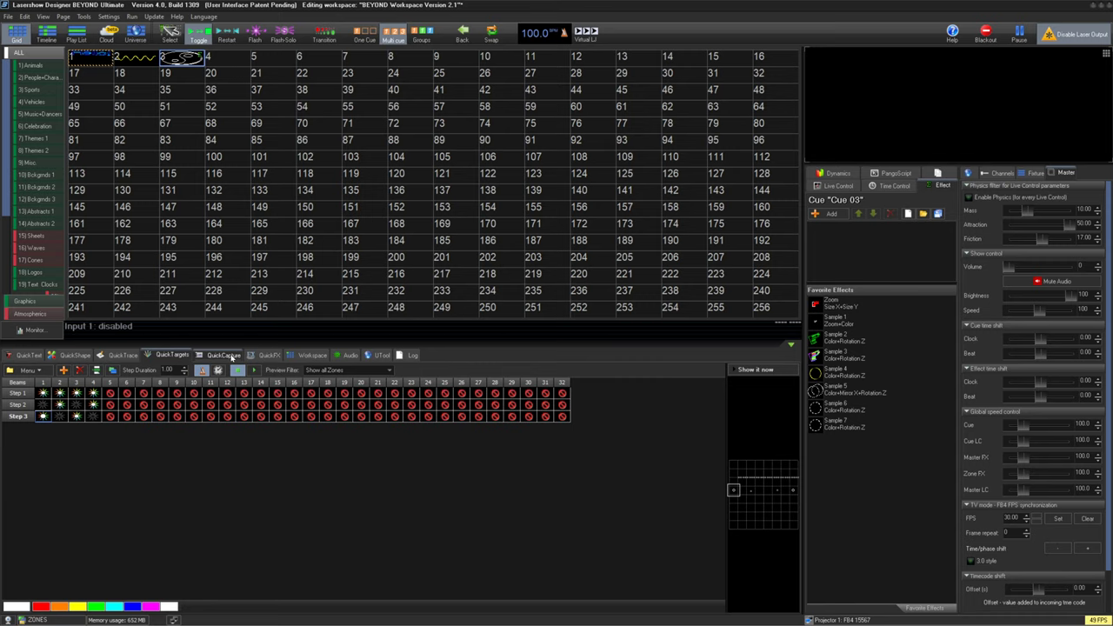
Capture the playing cues 2 and 3 with QuickCapture and place the combination in cue cell 5
click(223, 355)
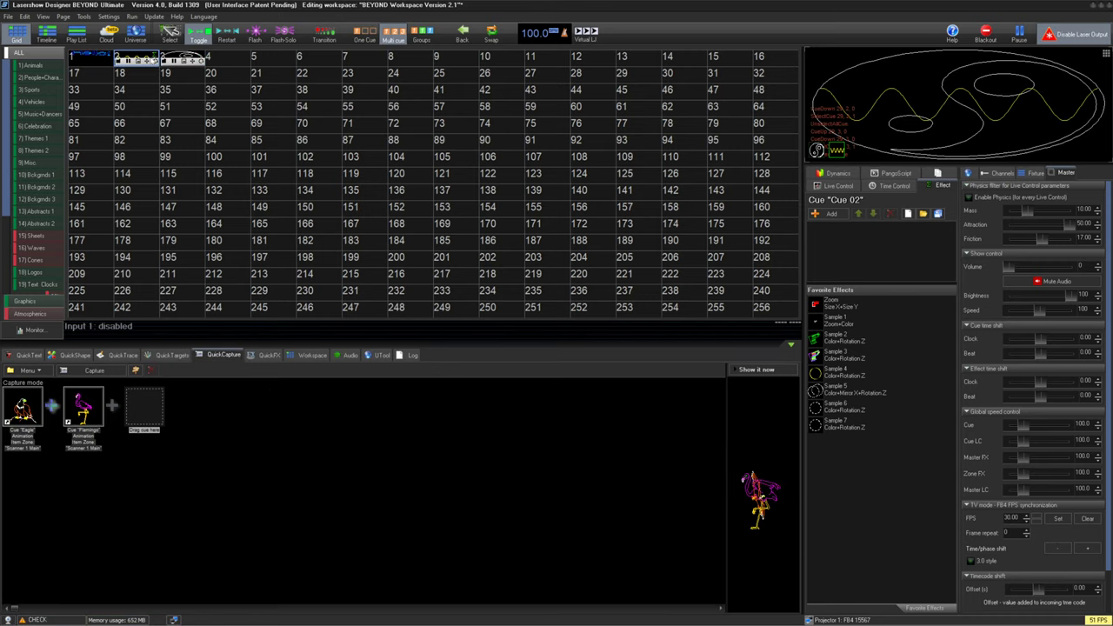
click(76, 371)
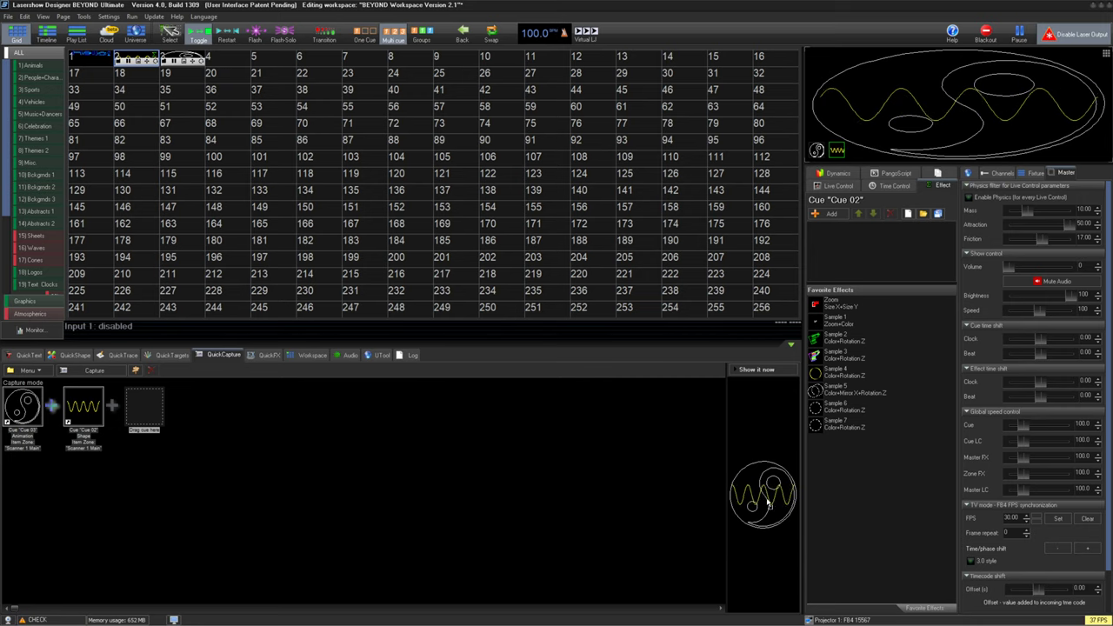
drag(768, 504, 296, 63)
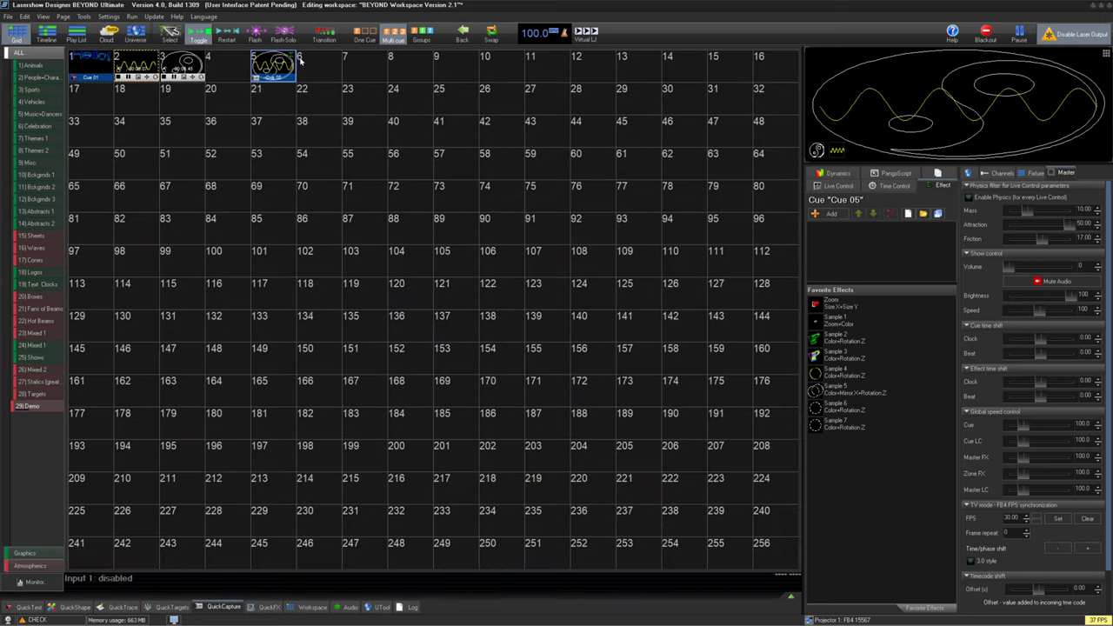
Switch to One Cue mode, play cues 3, 2 and 5 individually, and stop cue 5
click(365, 36)
click(183, 65)
click(139, 65)
click(280, 64)
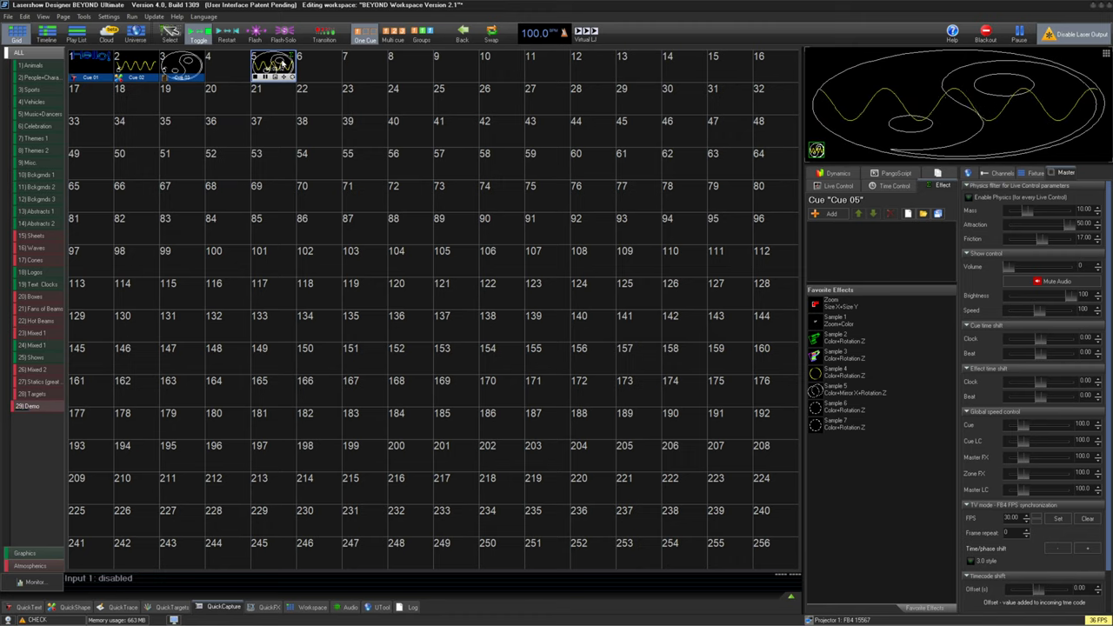
click(283, 62)
Reopen QuickCapture and show the captured combination live
click(224, 607)
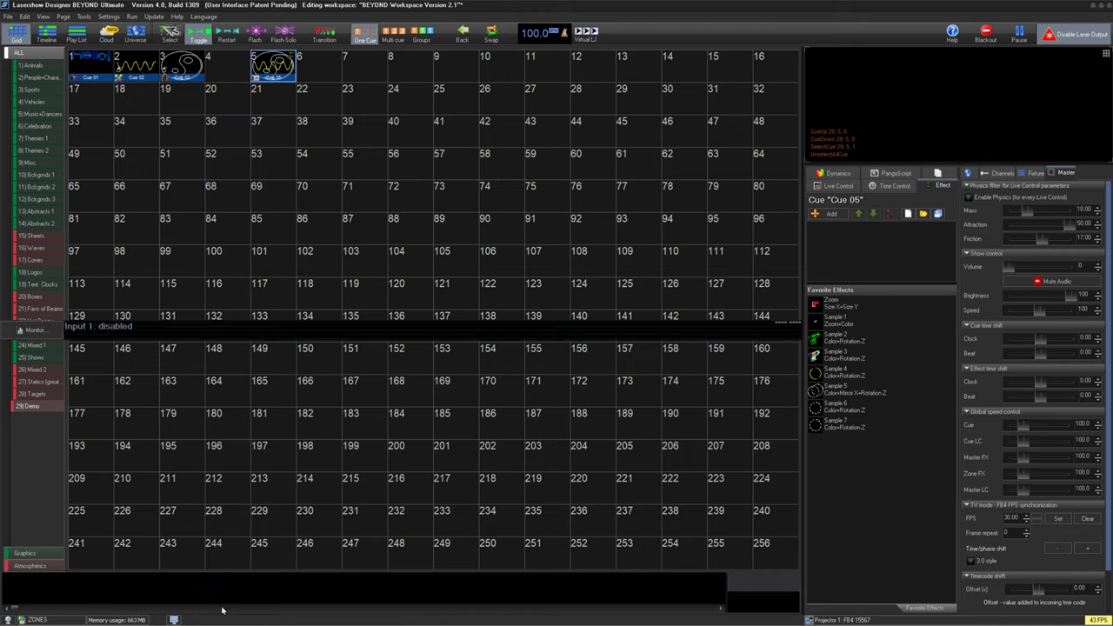
click(782, 371)
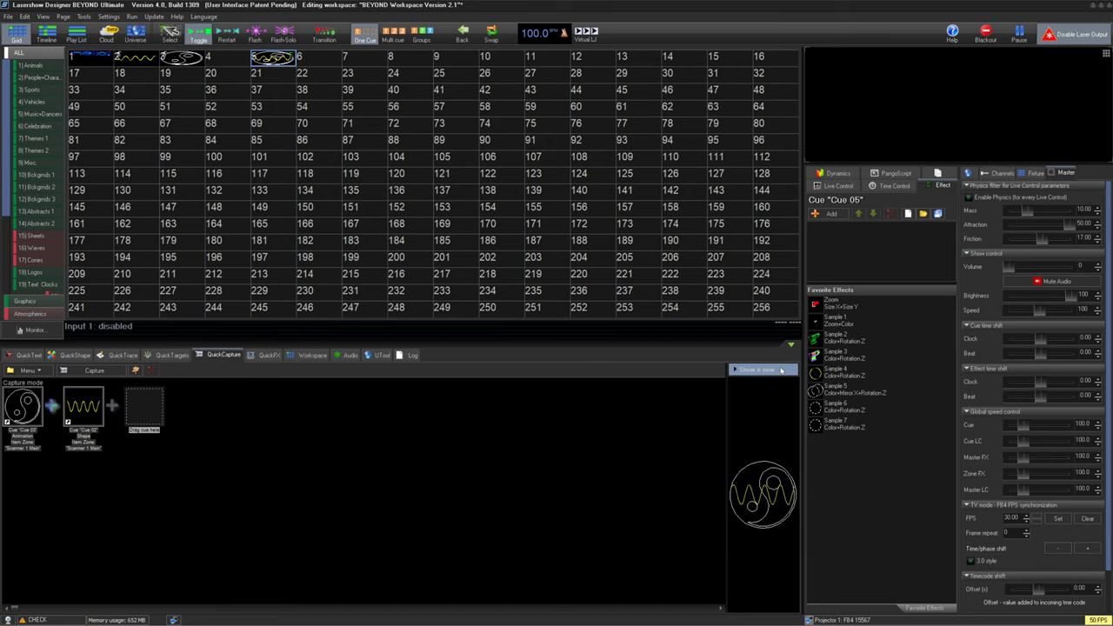
Open QuickFX, play cue 3, and apply the Layer 1 color effects RGB, Pastel FAST, R Y, Y G and G B in turn
click(269, 355)
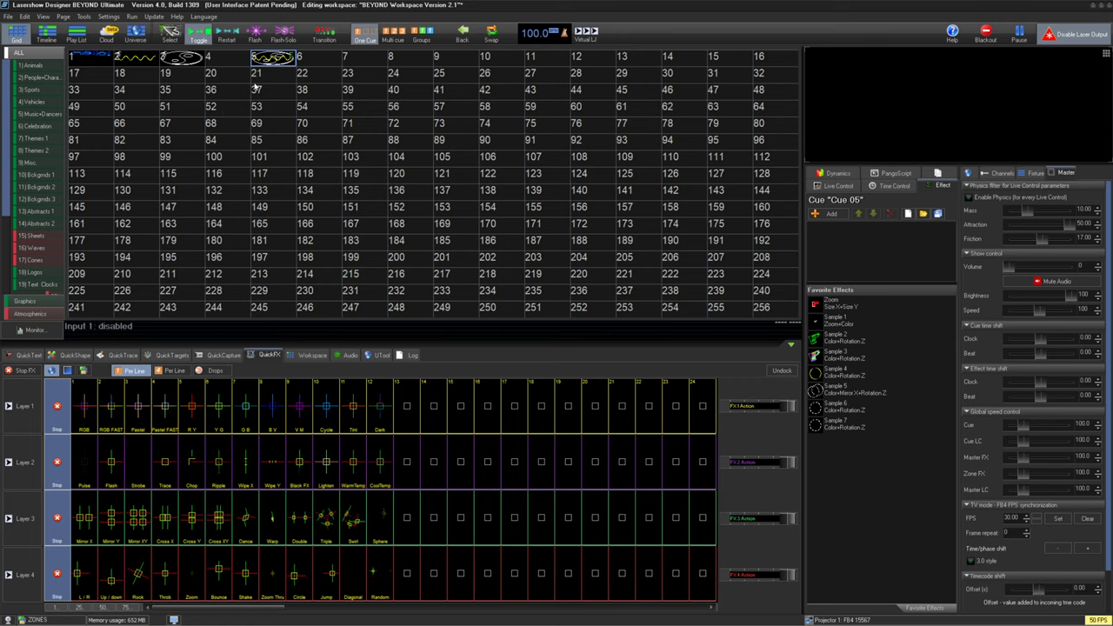
click(181, 59)
click(137, 405)
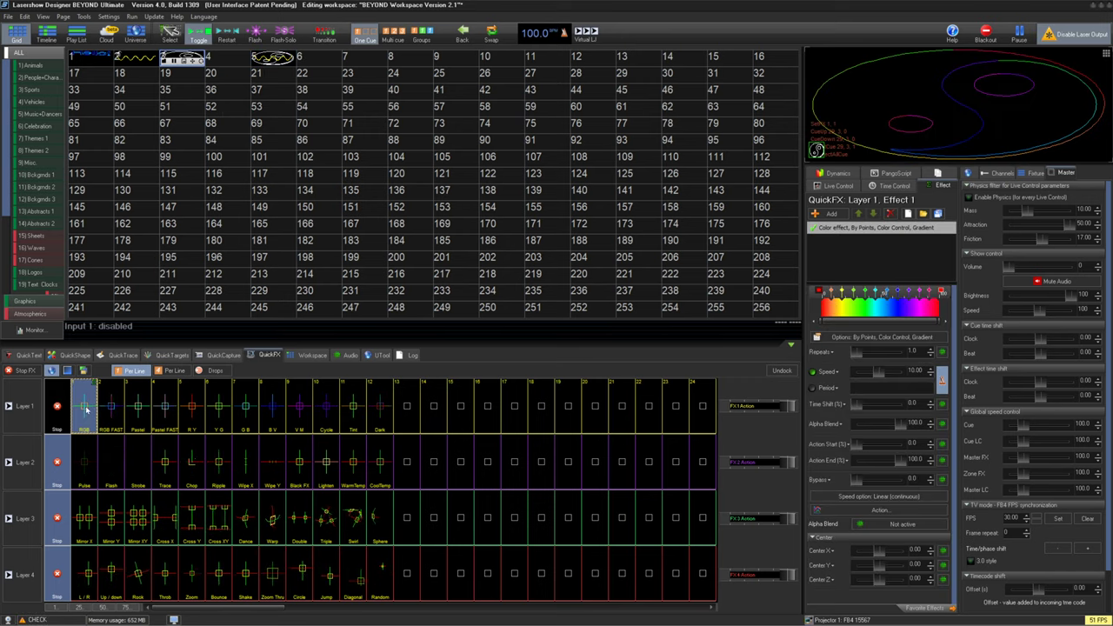
click(165, 407)
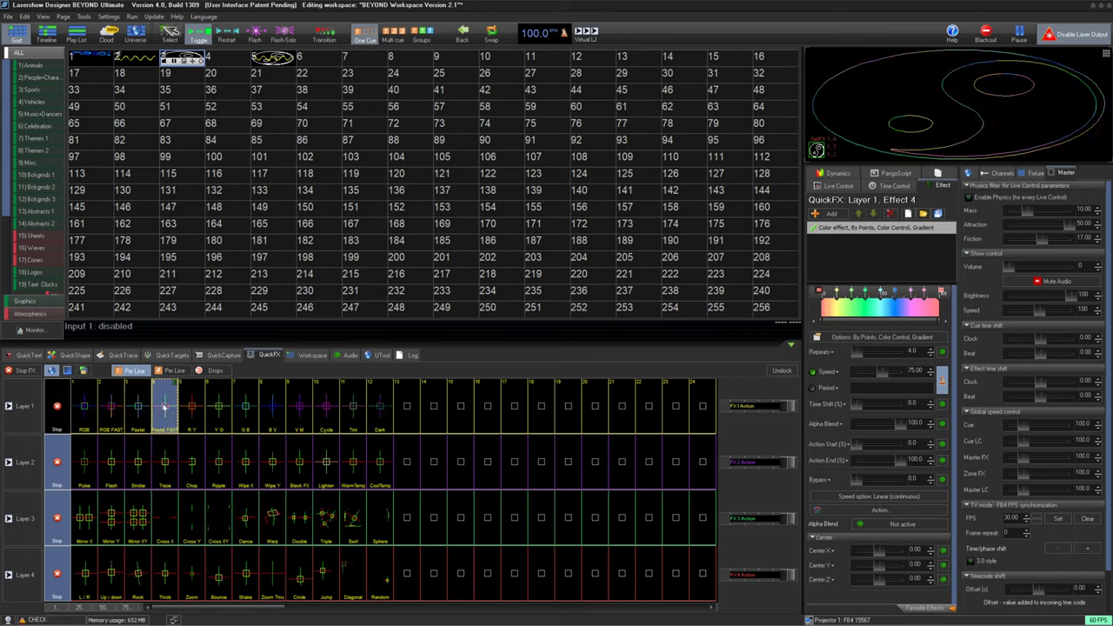
click(192, 406)
click(219, 406)
click(246, 405)
Add an oscillating geometric Zoom effect to empty slot 14 of QuickFX Layer 1
click(432, 407)
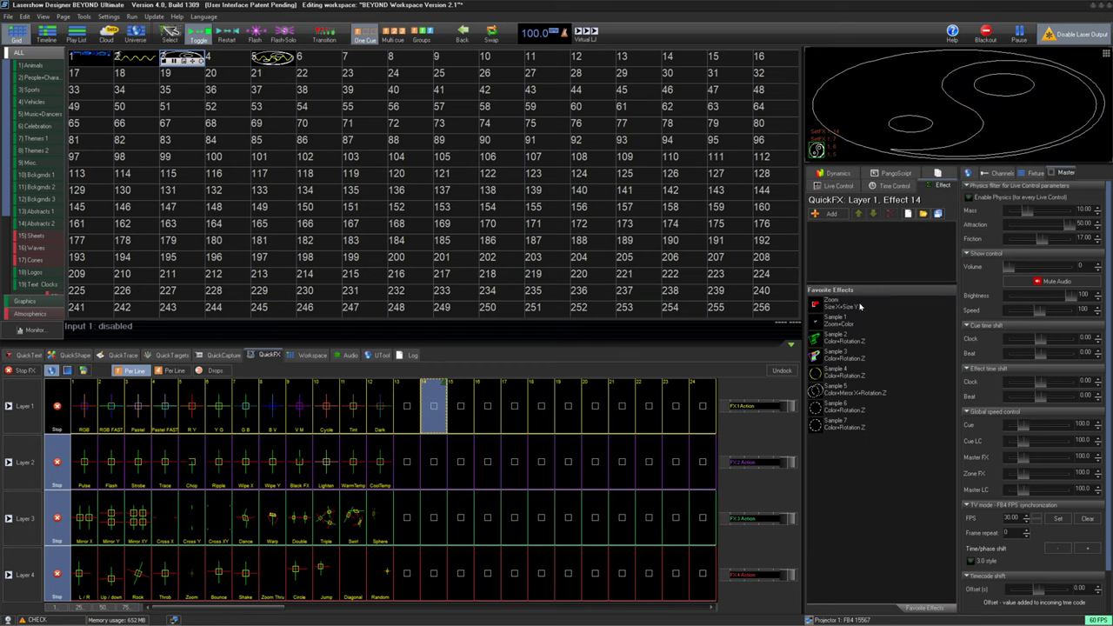
click(830, 214)
mouse_move(870, 228)
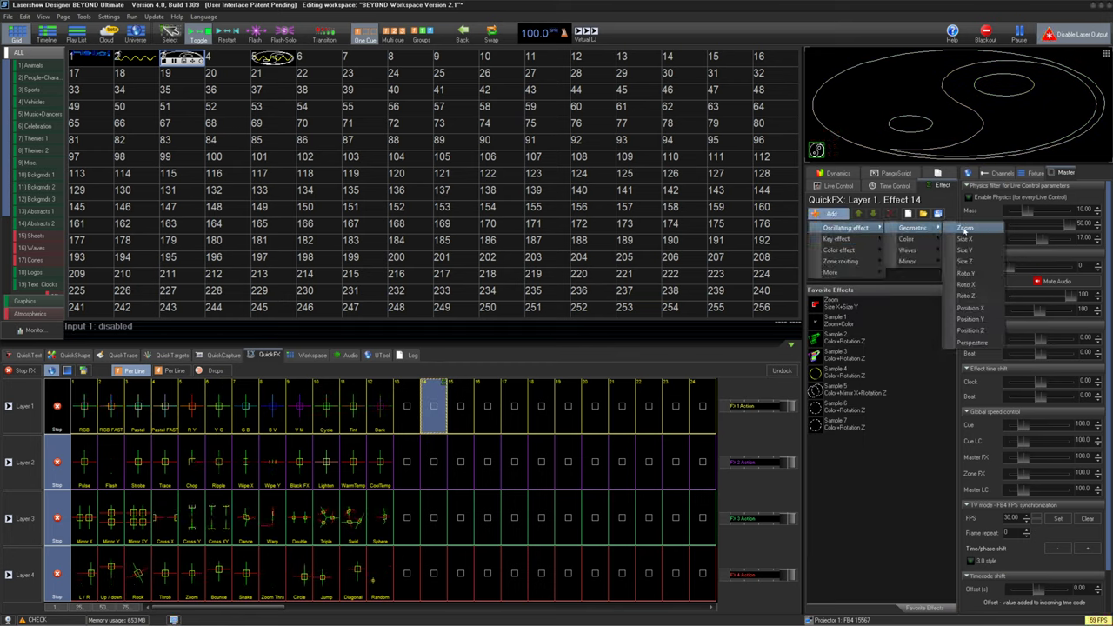
click(965, 228)
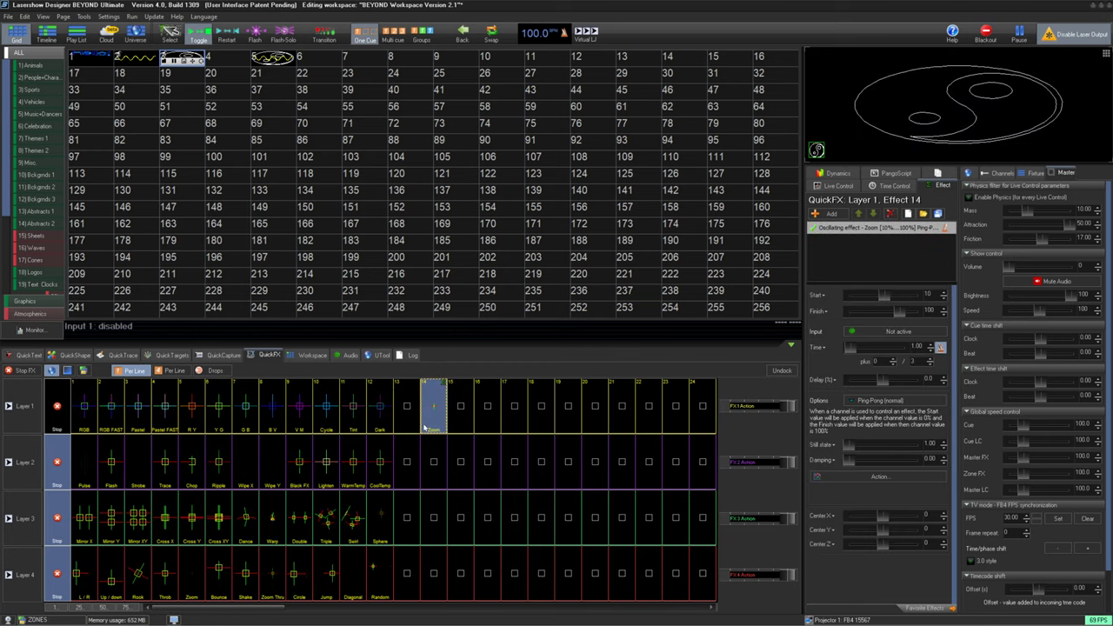
Try the action sliders of Layers 1 and 2, adding the Layer 2 Flash effect on top of the zoom
mouse_move(790, 408)
mouse_down()
mouse_move(745, 415)
mouse_move(801, 414)
mouse_up()
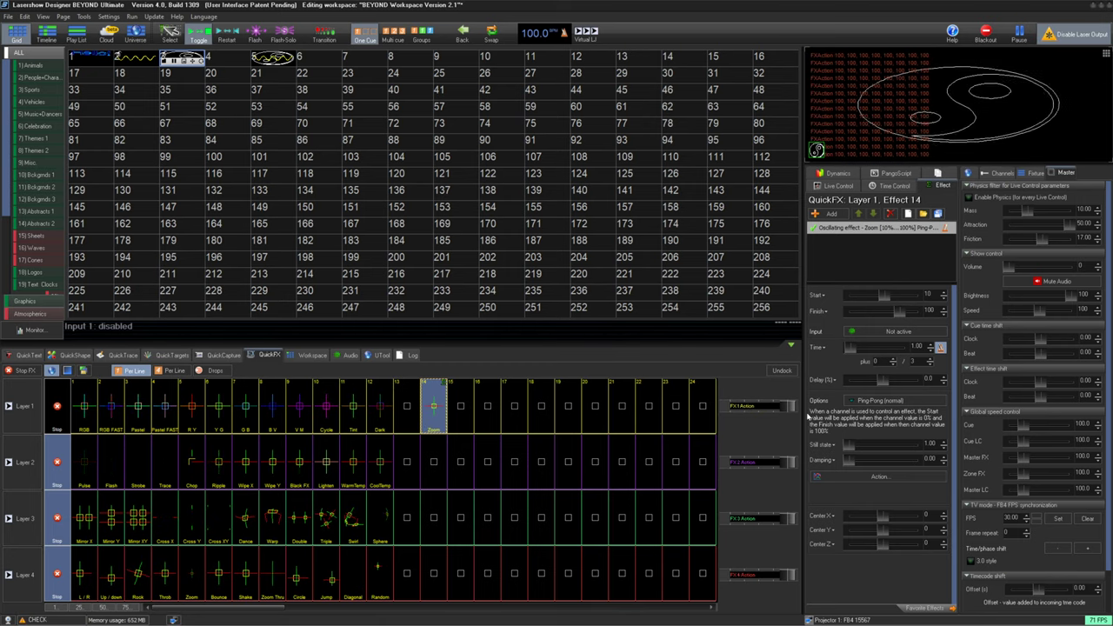
click(106, 477)
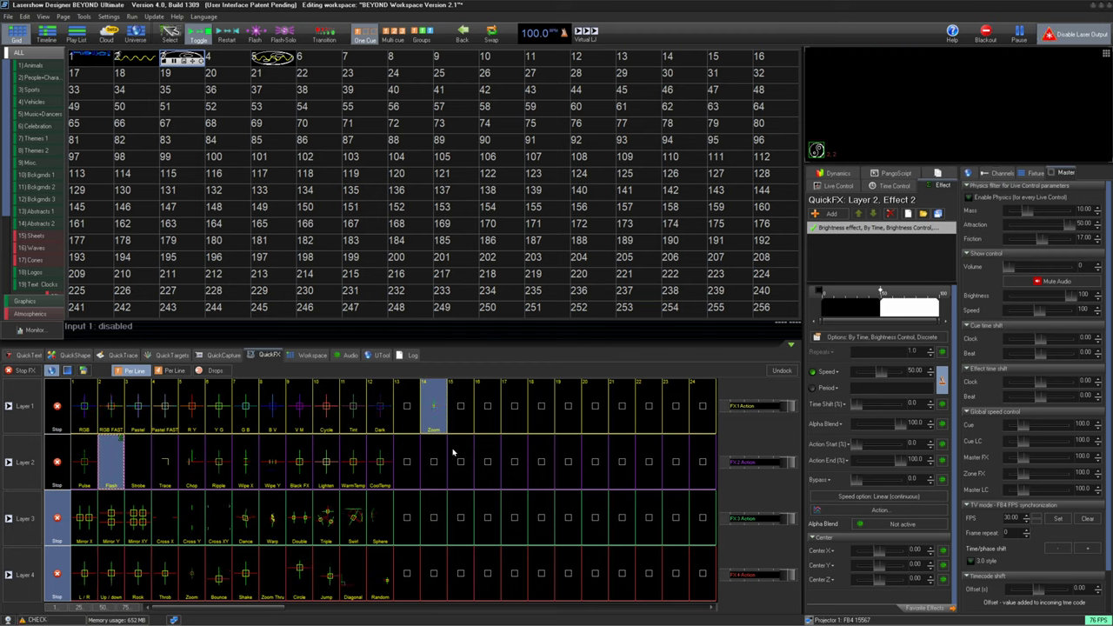
drag(790, 463, 831, 465)
Clear the running effects and try several Layer 1 color effects in QuickFX's 4 Per Line mode
click(69, 372)
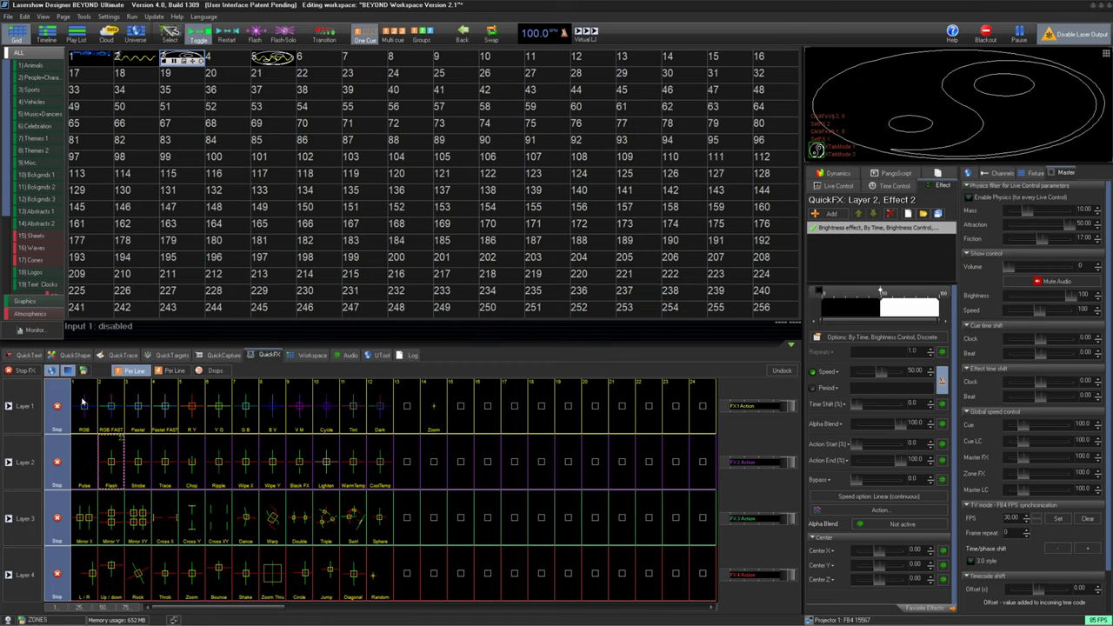
click(191, 405)
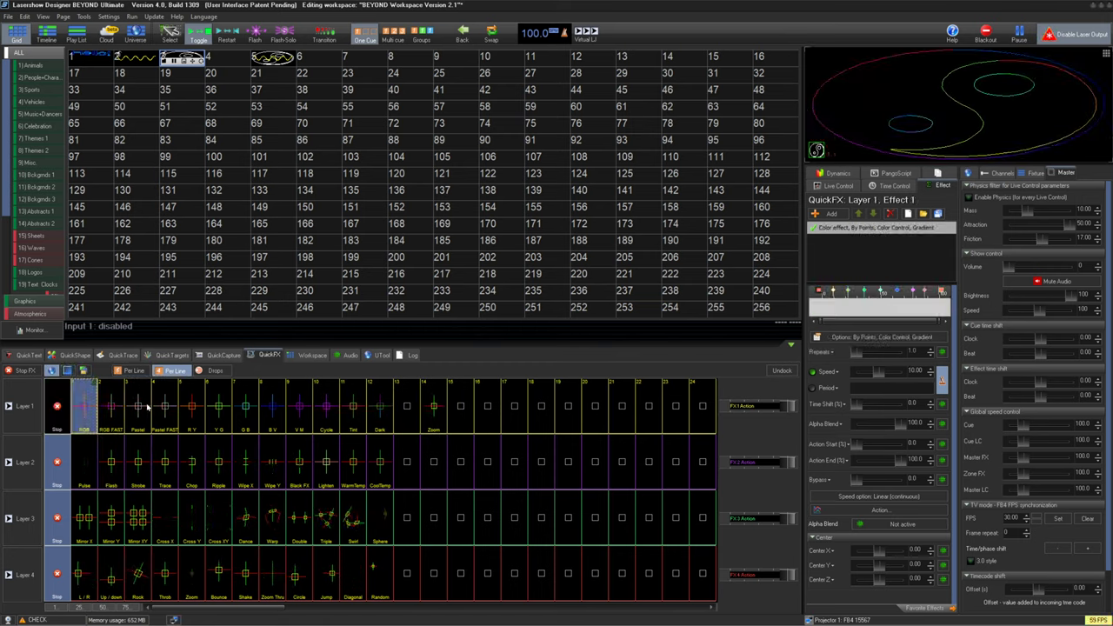
click(245, 406)
click(245, 407)
click(191, 407)
click(138, 407)
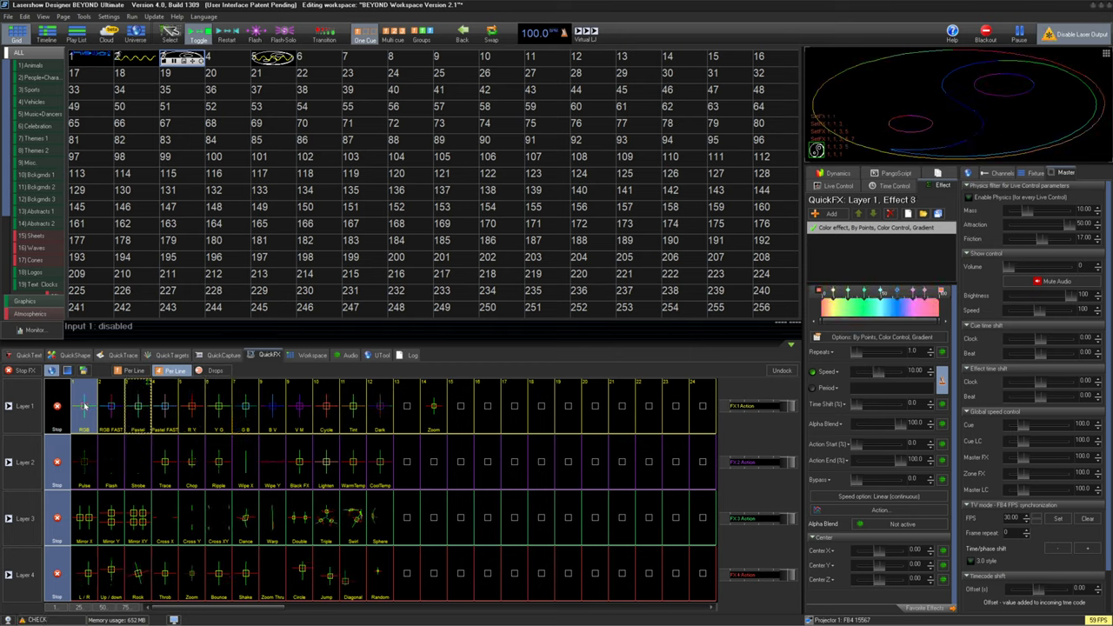
click(85, 406)
Switch QuickFX to Drops mode, set the duration to 1, and activate Layer 1
click(198, 371)
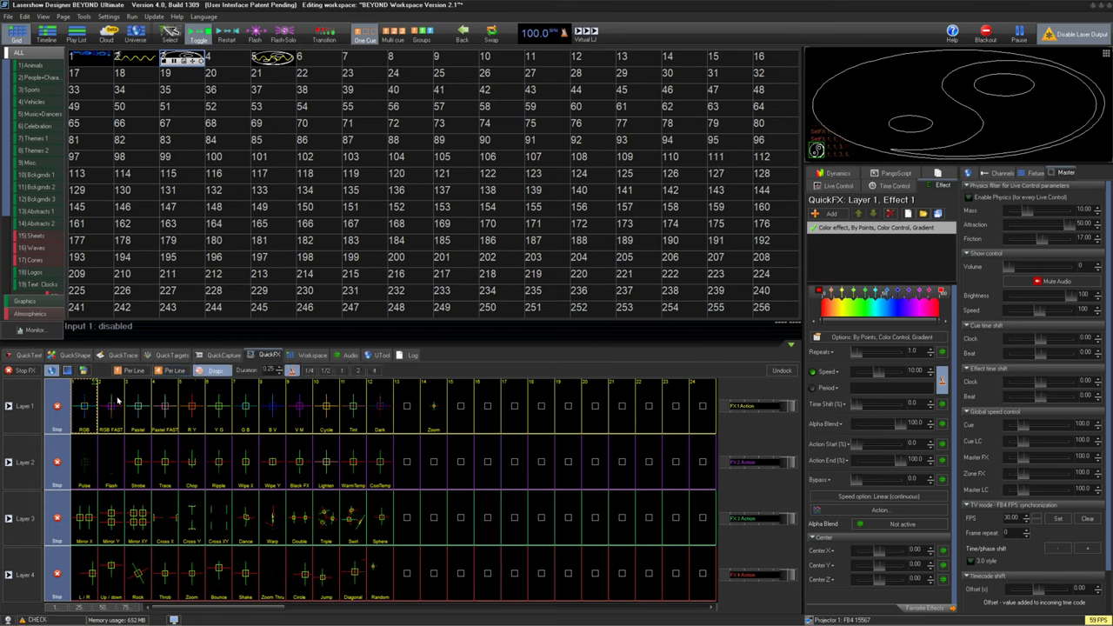
click(342, 370)
click(17, 398)
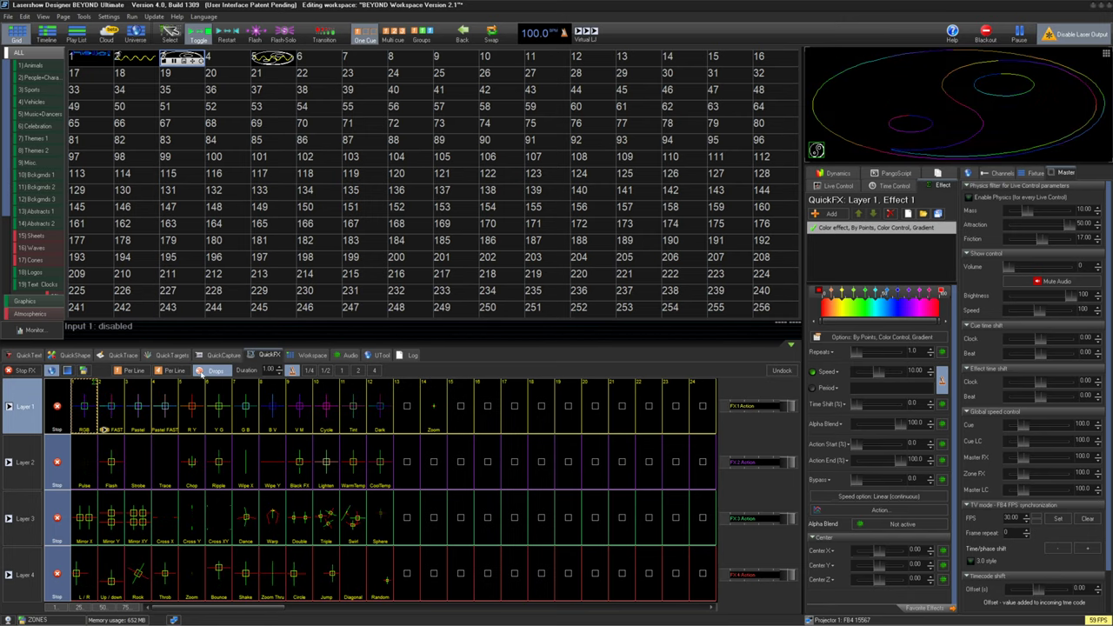
Open the Workspace tool, stop cue 3, and browse its categories from Sports through Abstracts 1, Waves and Targets to Demo
click(306, 356)
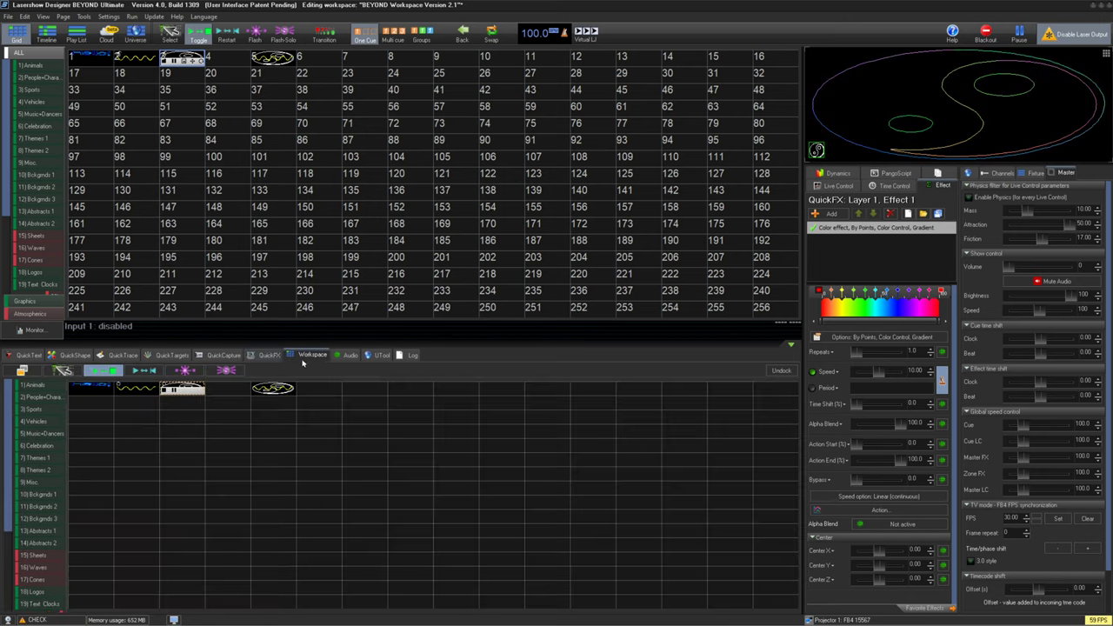
click(192, 389)
click(58, 409)
click(49, 435)
click(51, 482)
click(51, 531)
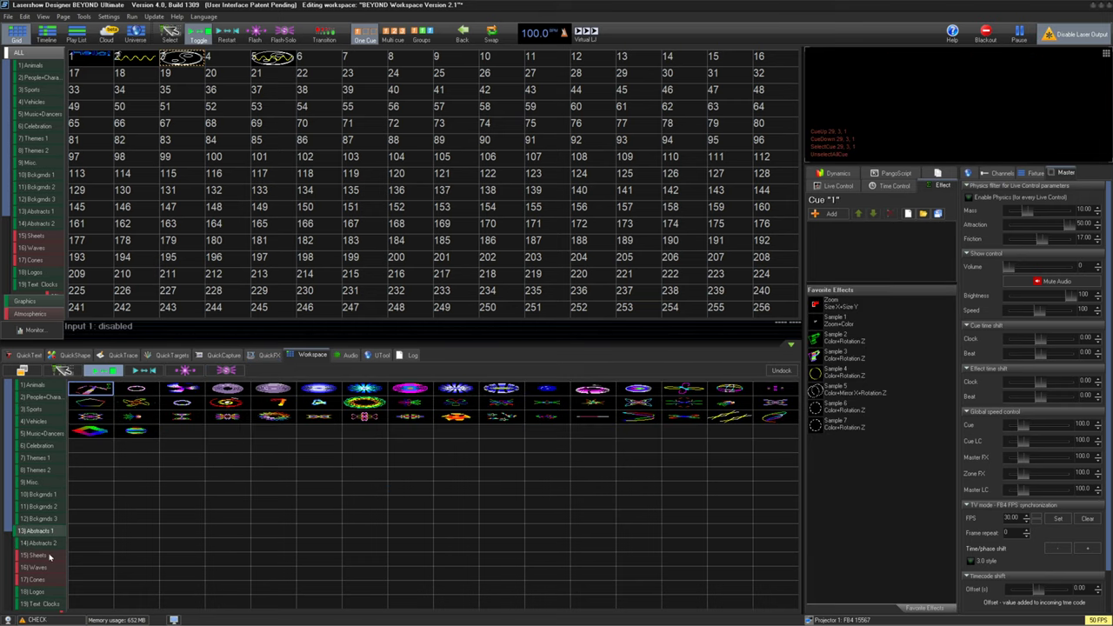
click(35, 567)
scroll(26, 574, down, 3)
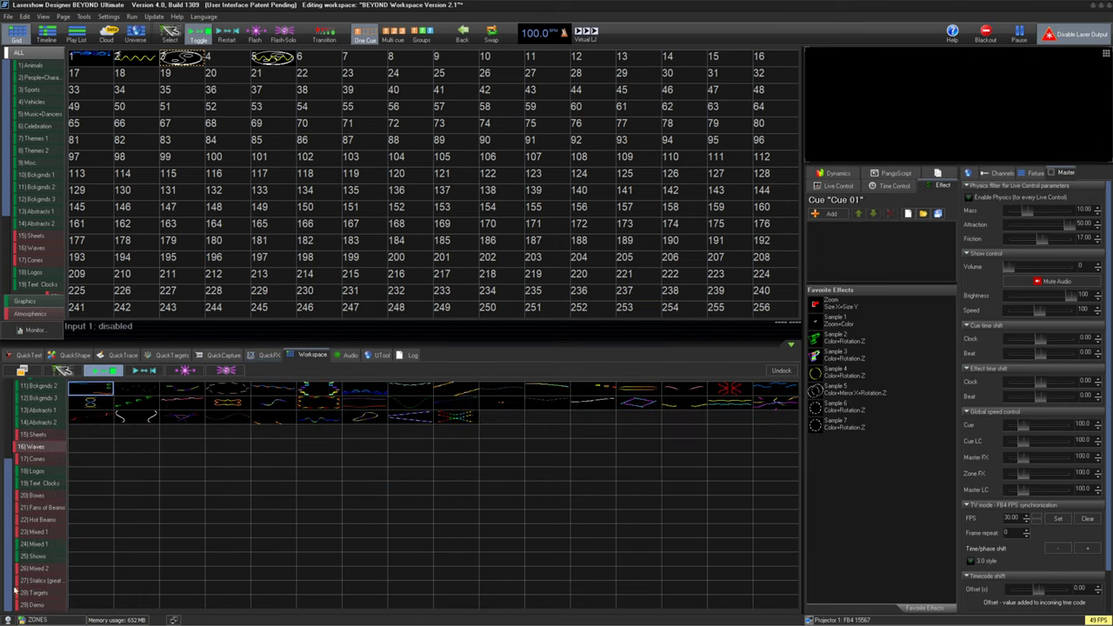
click(40, 581)
click(39, 594)
click(37, 605)
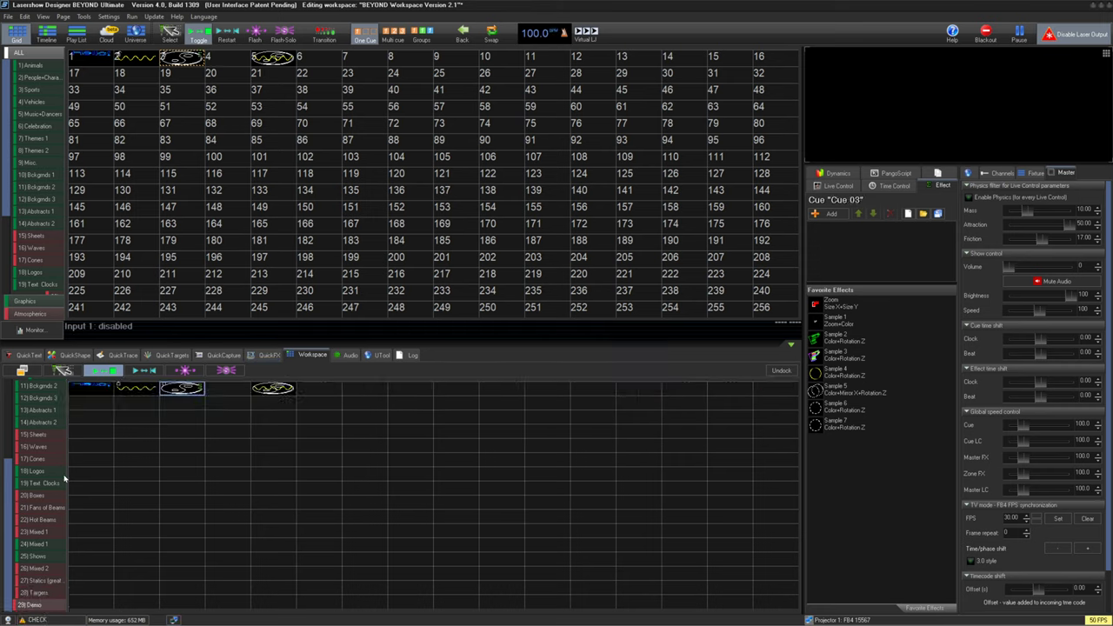
Show the Sheets category in the Workspace tool and the Waves category in the main grid
click(53, 430)
scroll(39, 453, up, 3)
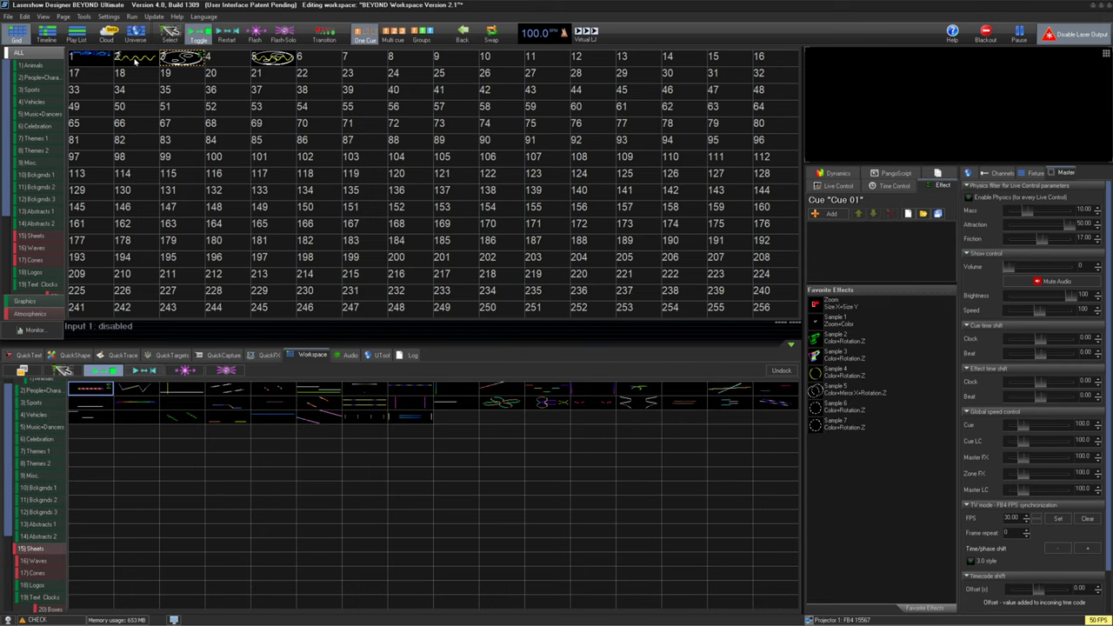
click(33, 249)
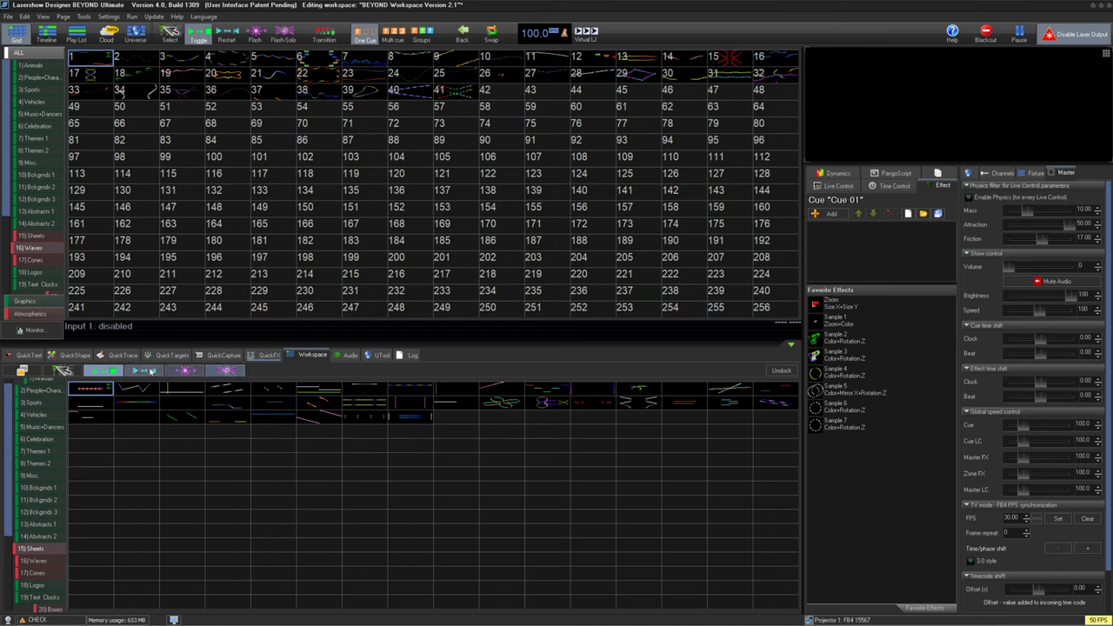
Play Sheets cues 1, 2 and 3 from the Workspace tool, followed by Waves cues from the main grid
click(96, 390)
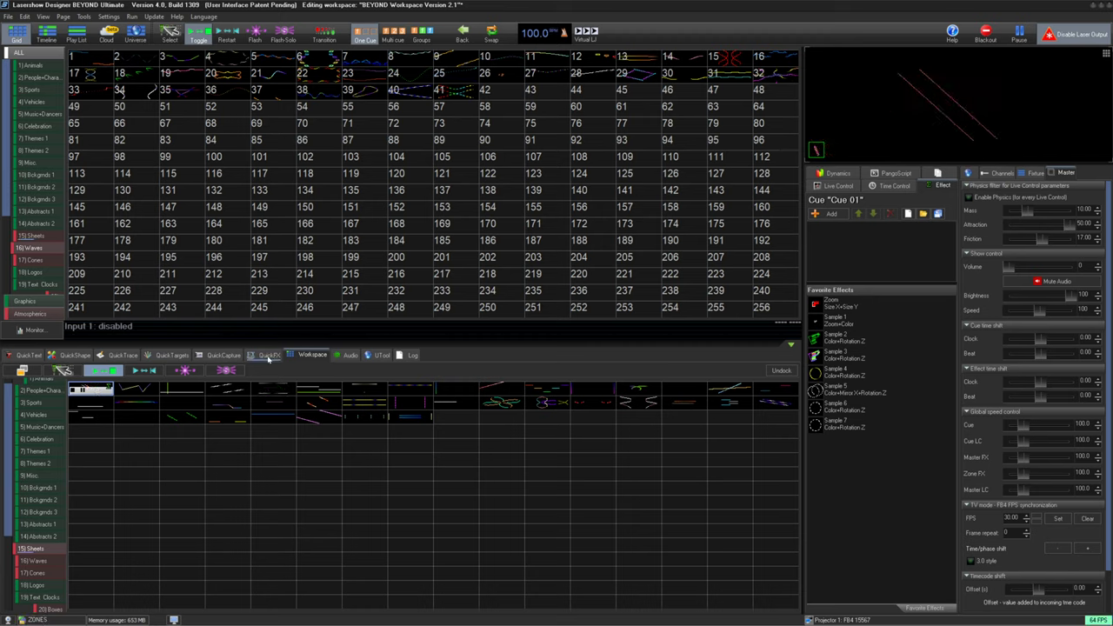
click(137, 390)
click(187, 391)
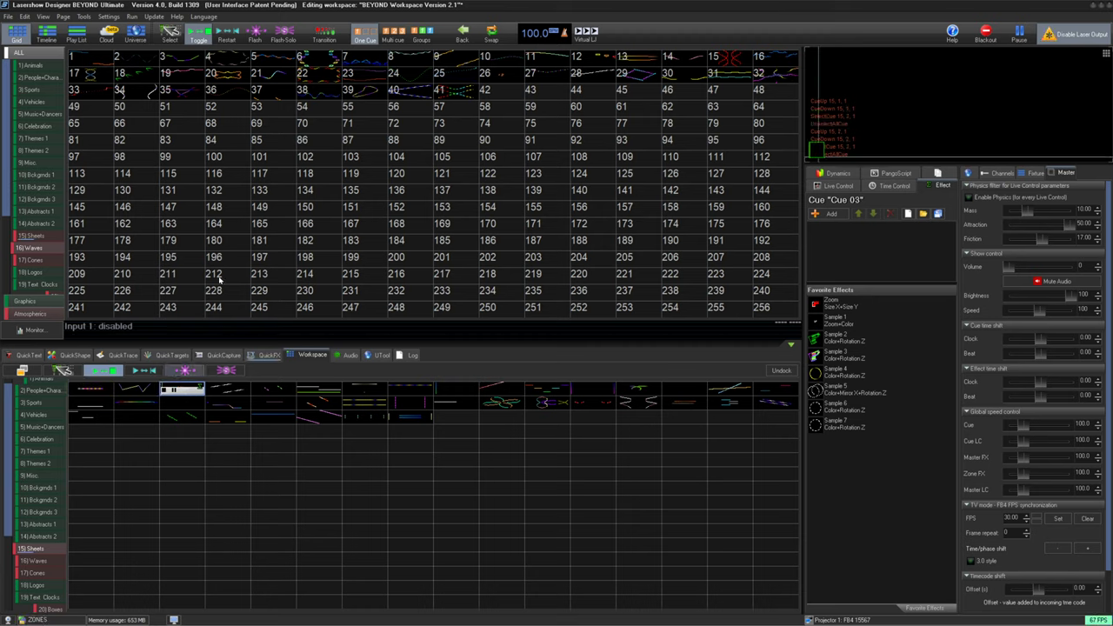
click(187, 59)
click(228, 58)
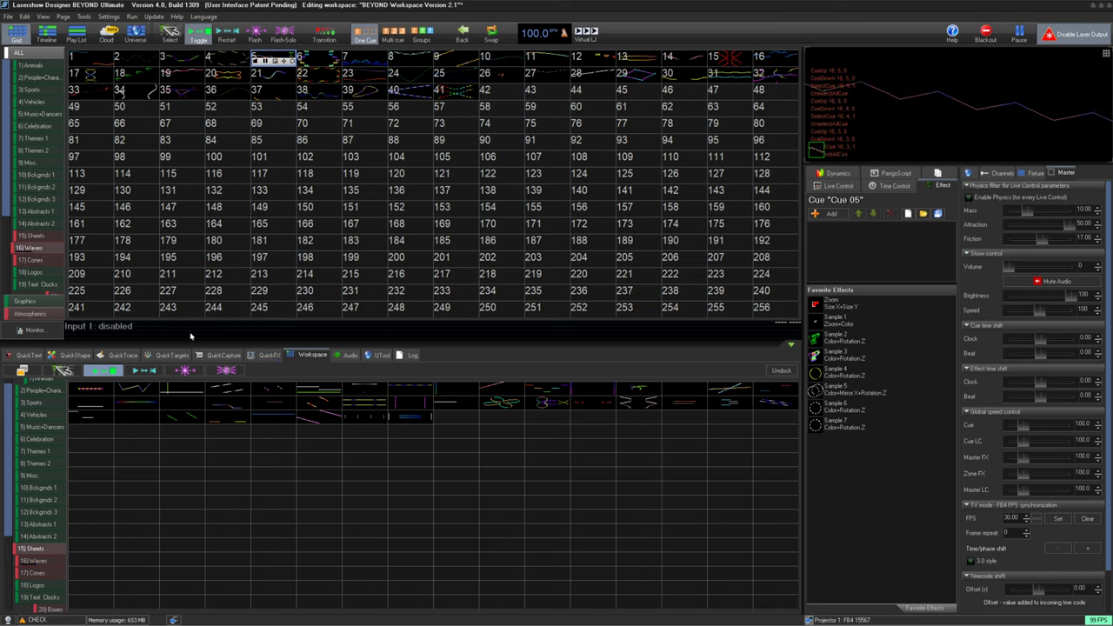
Play Sheets cue 2 in the Workspace tool's Restart mode and cue 3 in its Flash mode
click(136, 390)
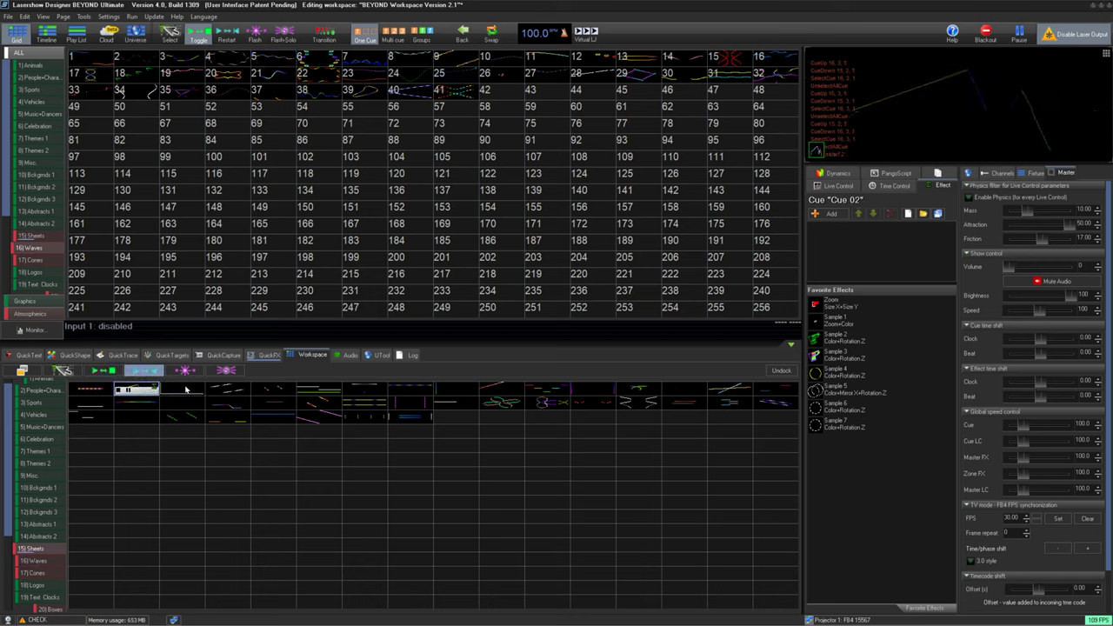
click(183, 391)
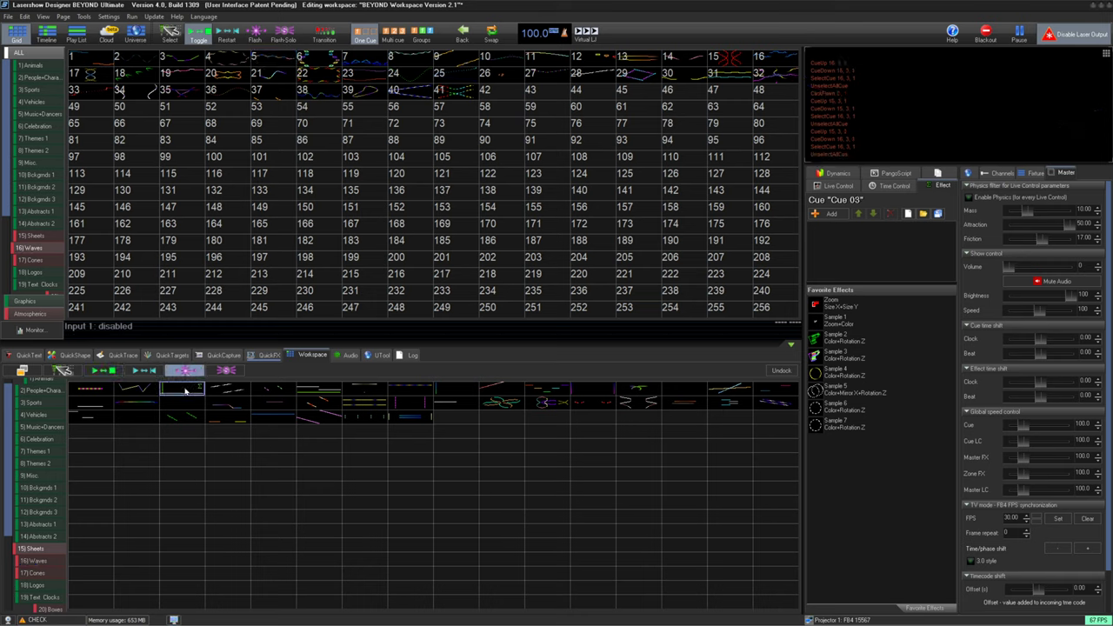
Undock the Workspace tool into a floating window and dock it again
click(788, 376)
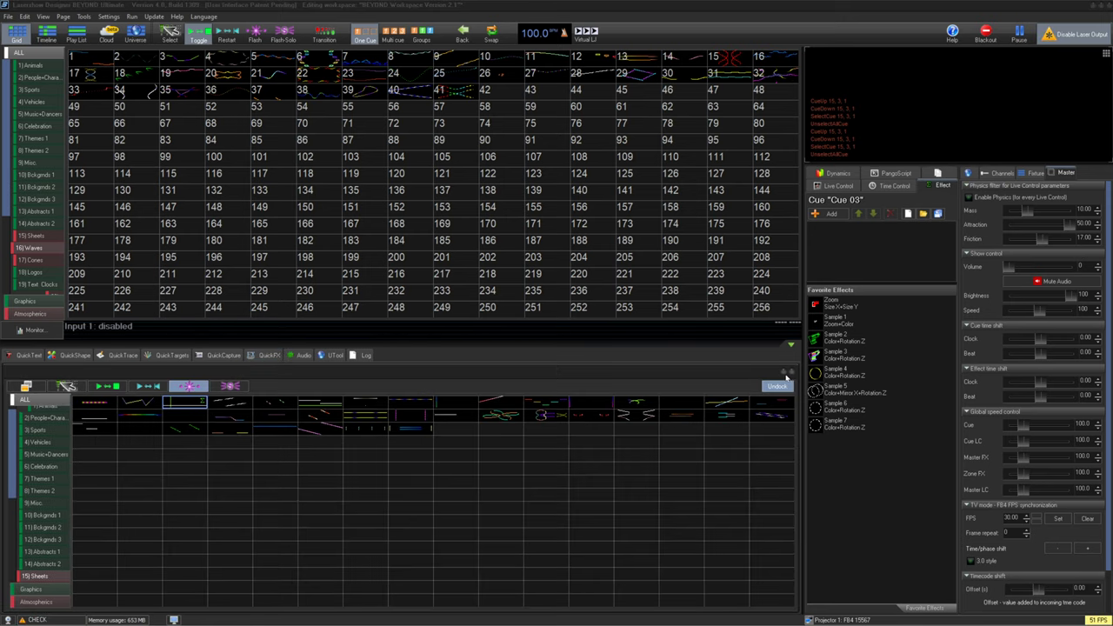
click(781, 386)
Start audio input analysis in the Audio tool and set Release to 99 and Gain to 10.5
click(346, 356)
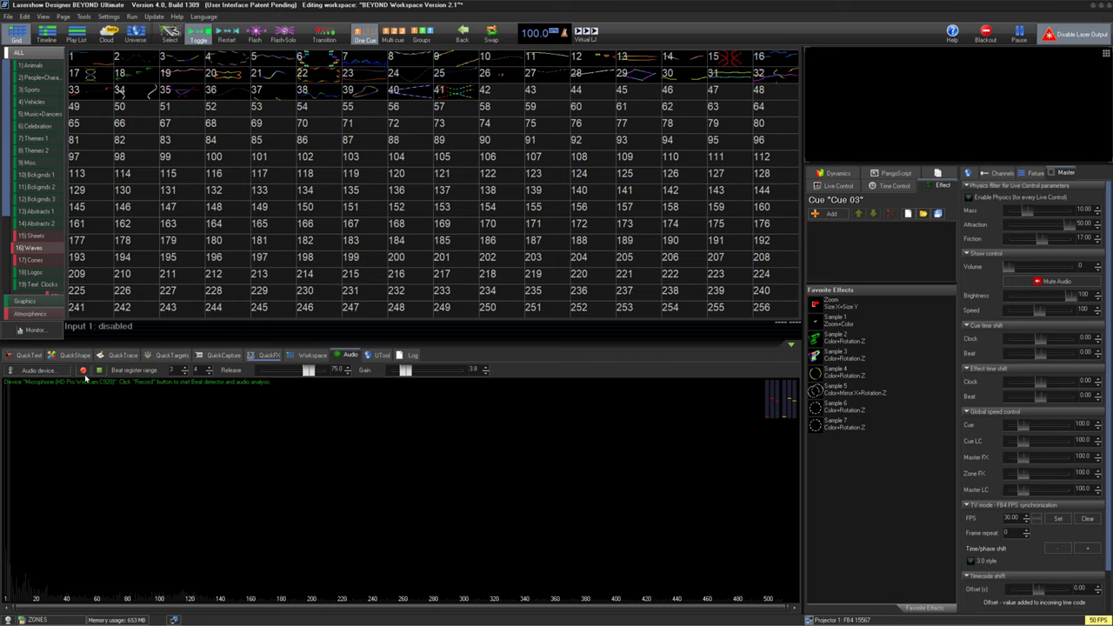
click(38, 370)
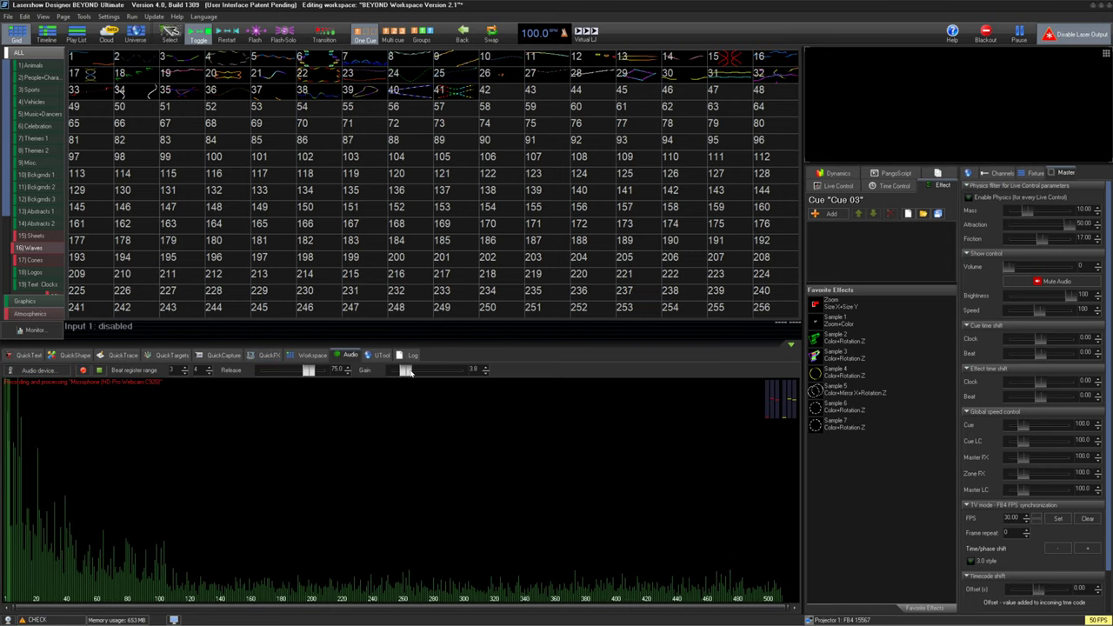
mouse_move(410, 371)
mouse_down()
mouse_move(400, 374)
mouse_move(420, 374)
mouse_up()
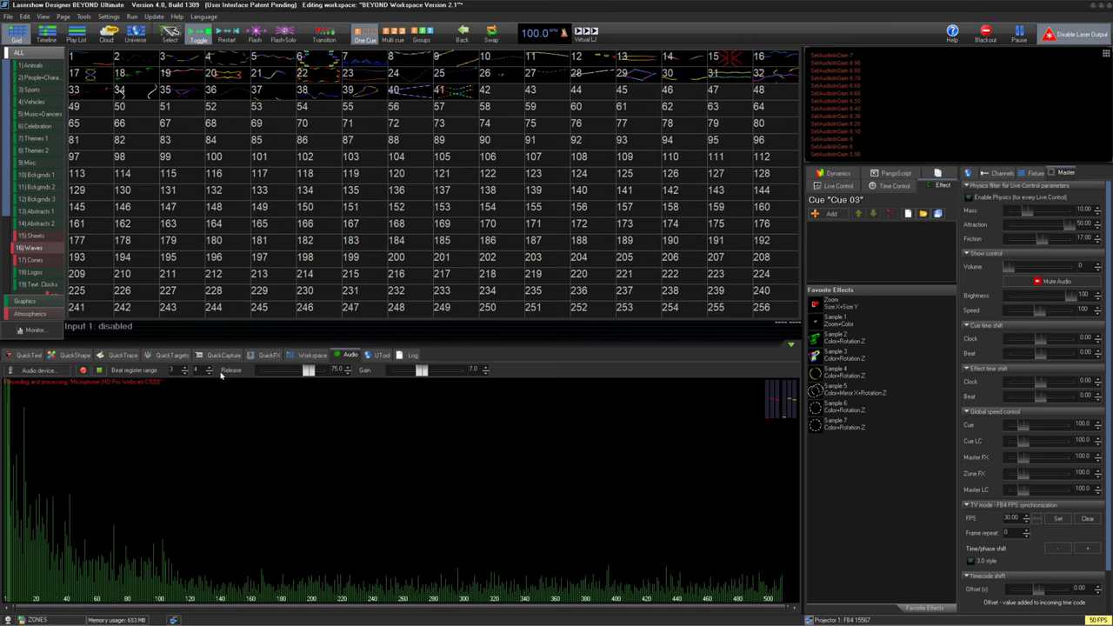
drag(308, 371, 334, 373)
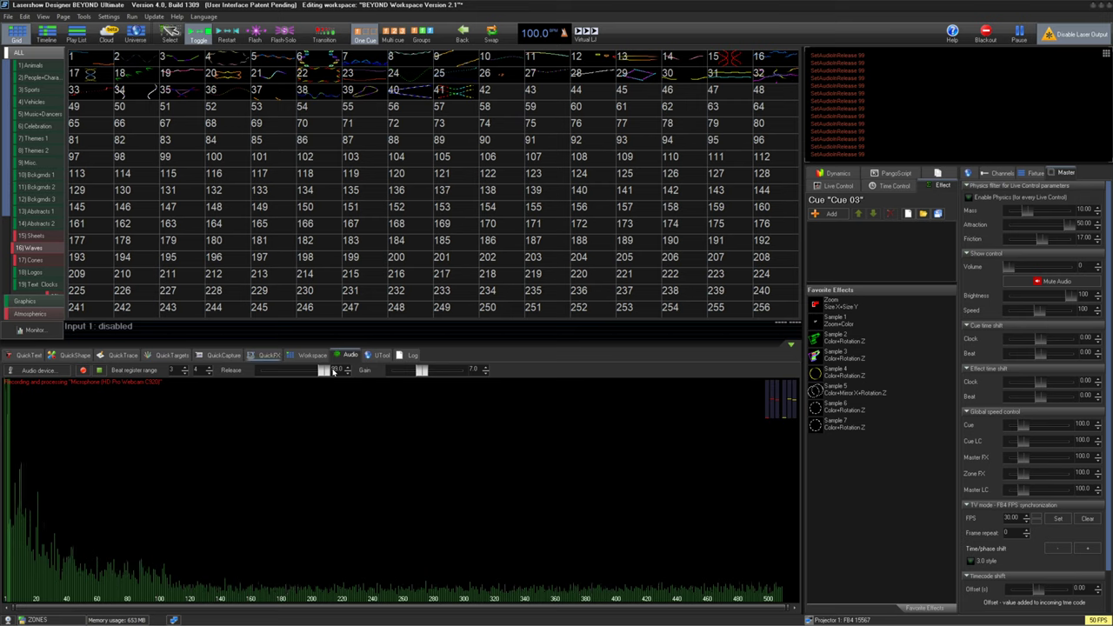
drag(418, 376, 441, 372)
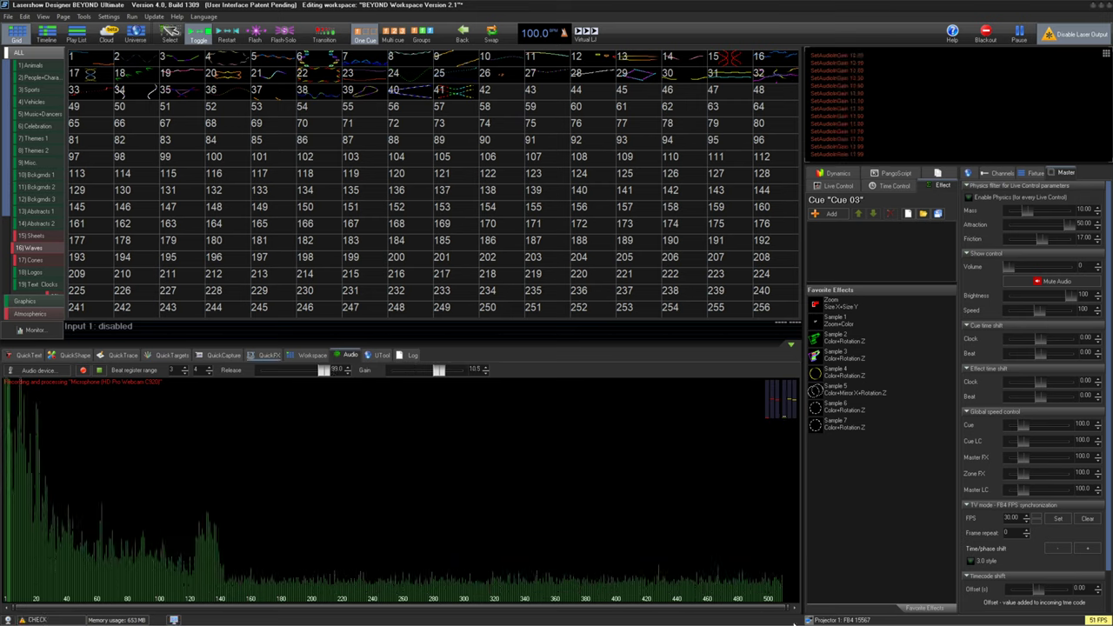
drag(511, 591, 362, 584)
drag(781, 587, 806, 583)
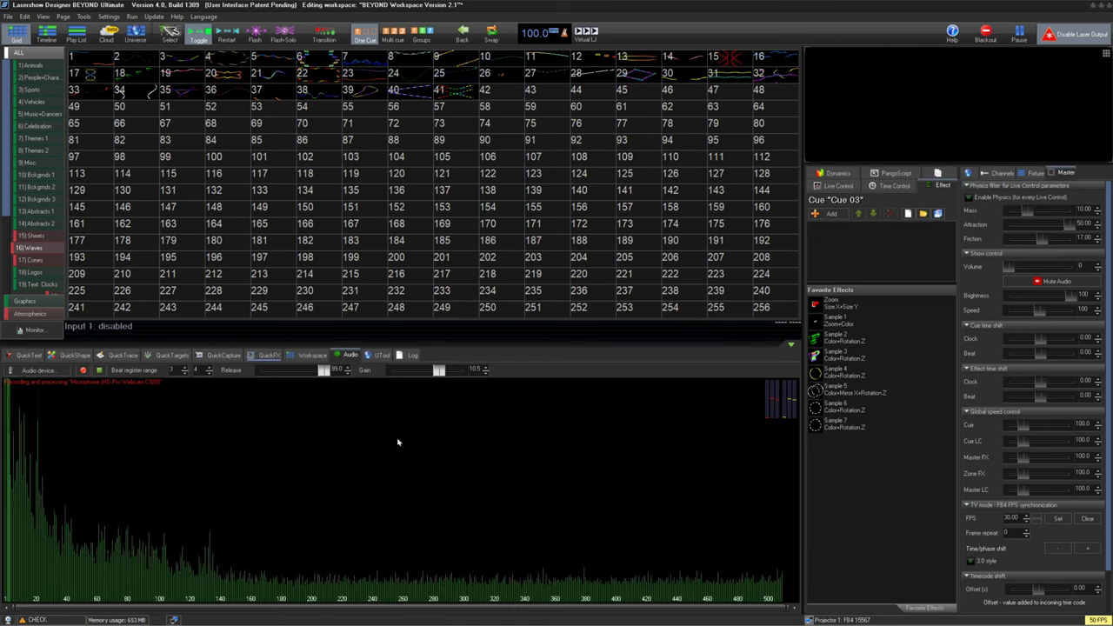